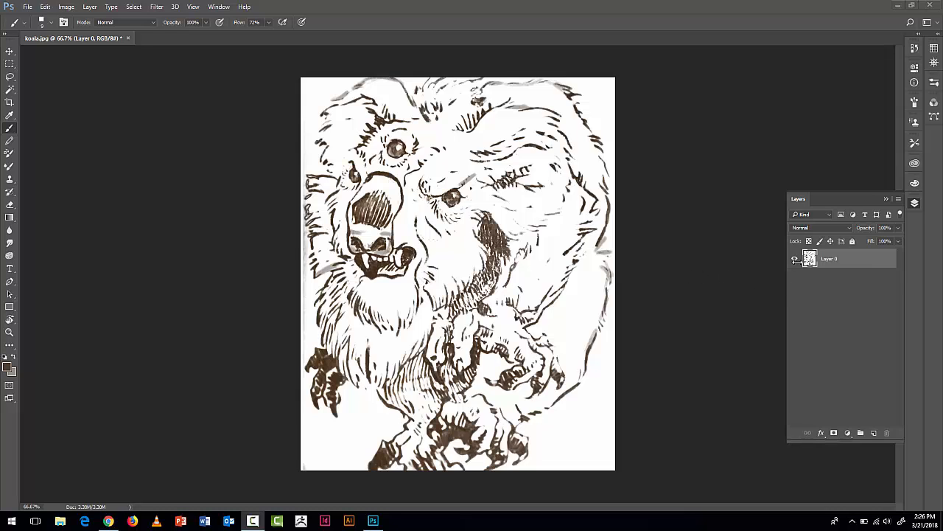
- Toggle the visibility of Layer 0 to check what lies behind the koala drawing
click(794, 258)
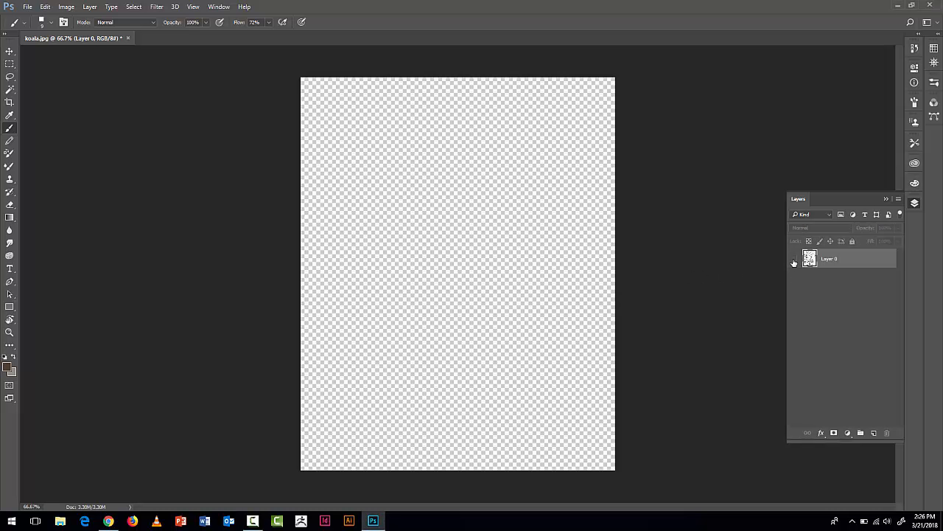
click(794, 259)
click(796, 260)
click(796, 260)
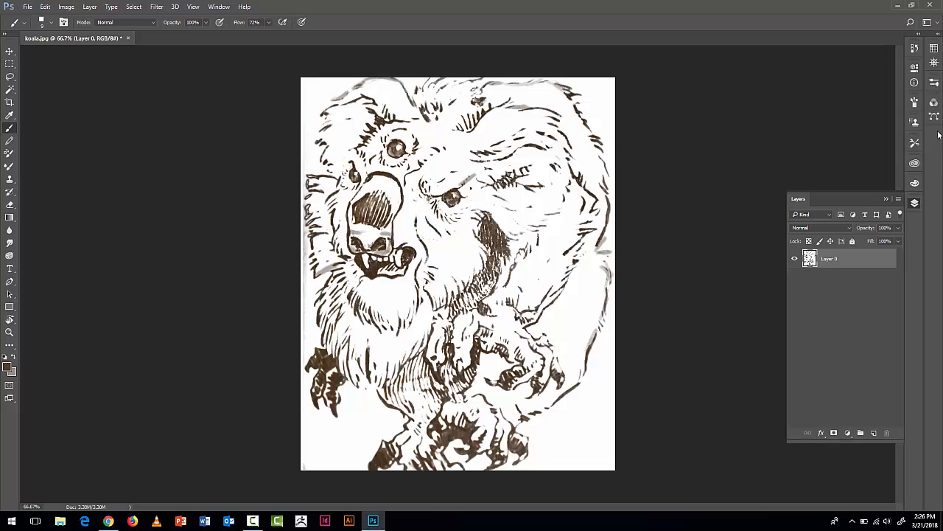
- Load the drawing's light tones as a selection from the color channels
click(934, 103)
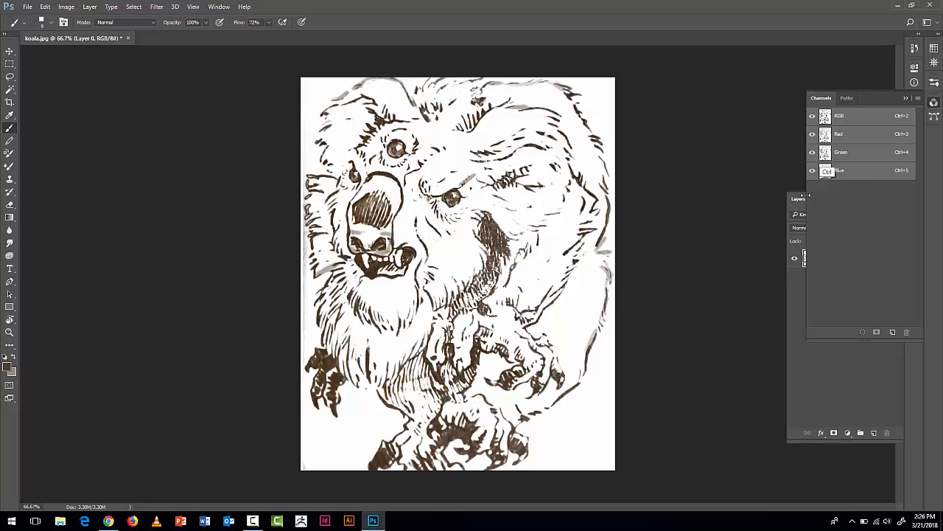
ctrl+click(855, 155)
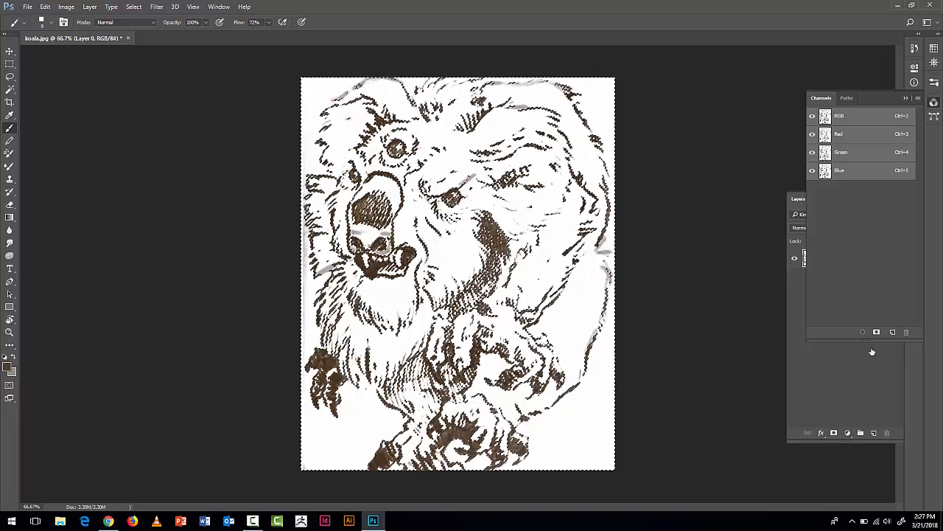
click(906, 98)
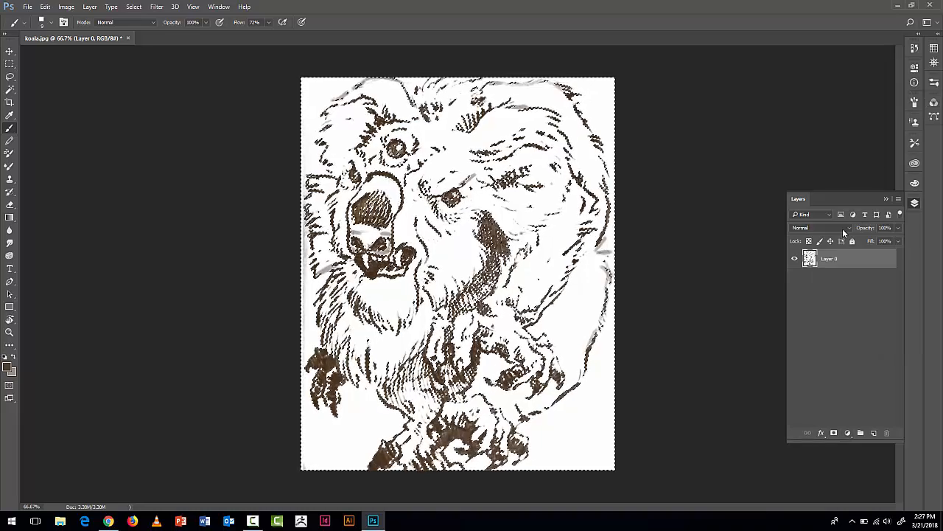
- Add a Hue/Saturation adjustment layer from the selection with Saturation +100 and Lightness -100, and invert its mask
click(847, 433)
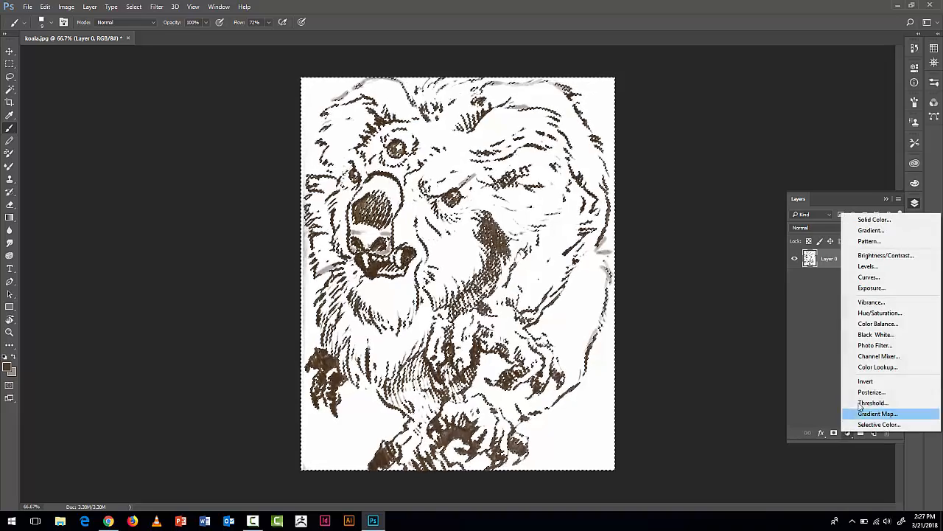
click(886, 315)
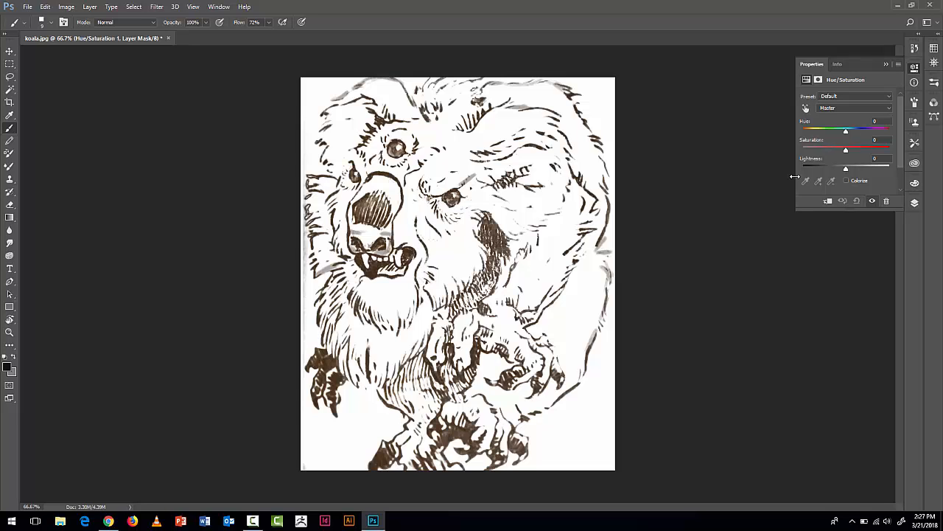
drag(845, 169, 908, 154)
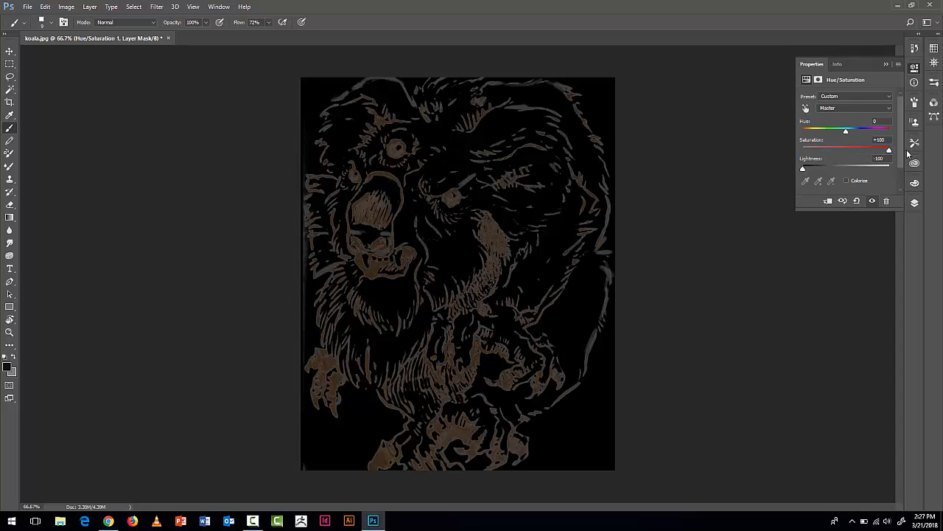
click(915, 203)
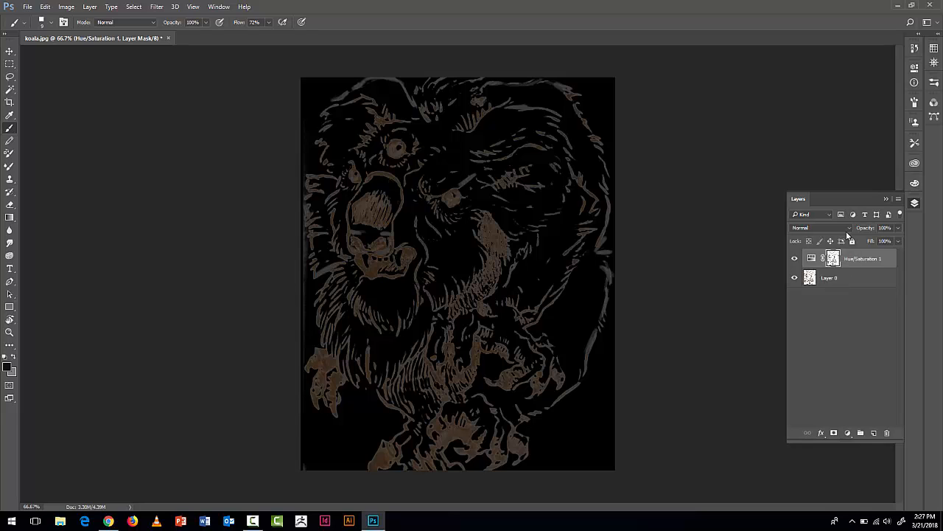
key(ctrl+i)
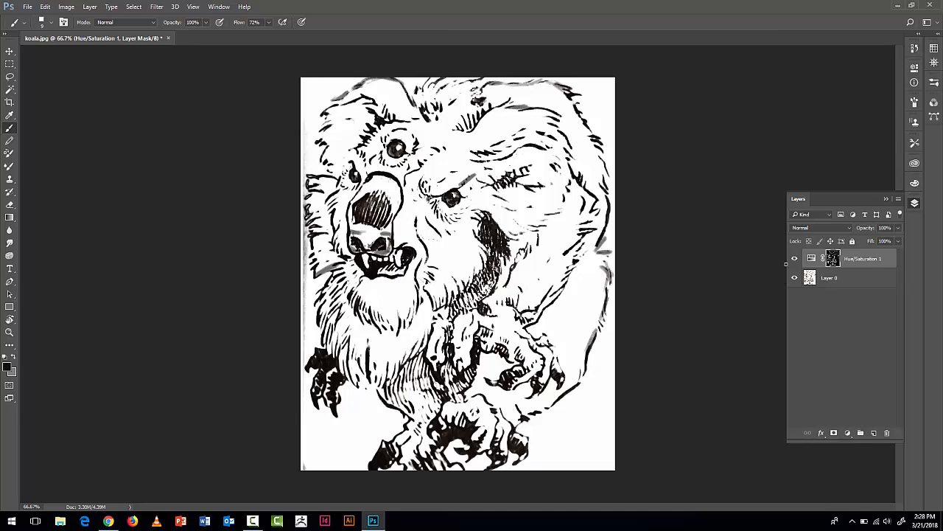
- Create a new layer and place it between the Hue/Saturation adjustment and Layer 0
click(873, 433)
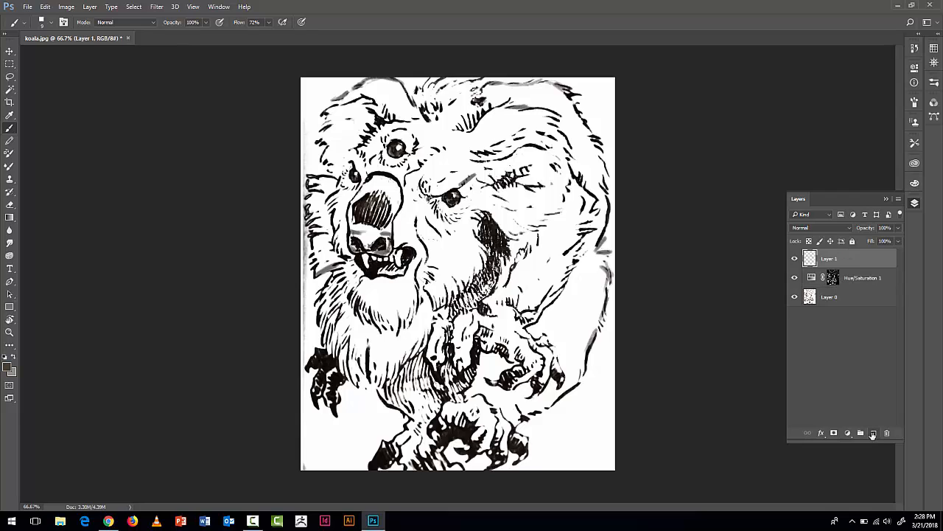
drag(866, 258, 866, 282)
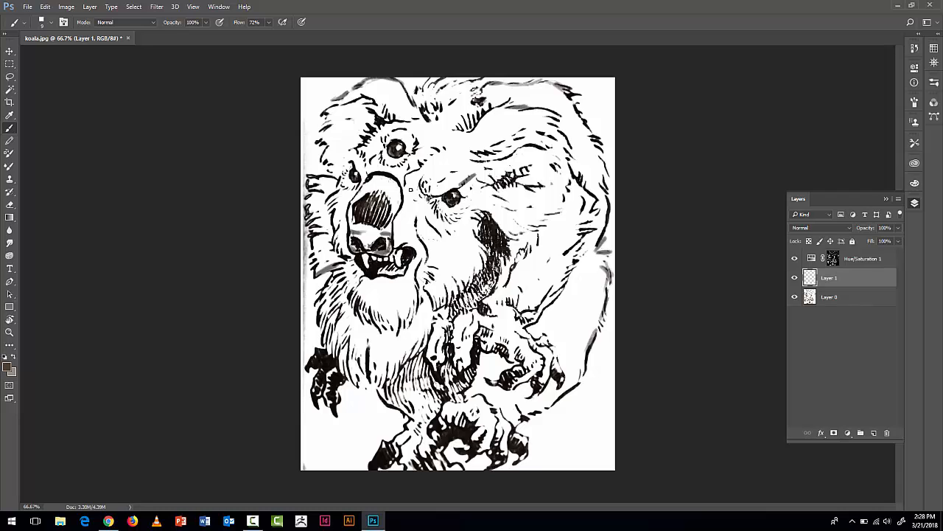
- Enlarge the brush to 70 px and set the foreground color to lime green #b2fa06
key(bracketright)
key(bracketright)
key(bracketright)
key(bracketright)
key(bracketright)
key(bracketright)
click(6, 367)
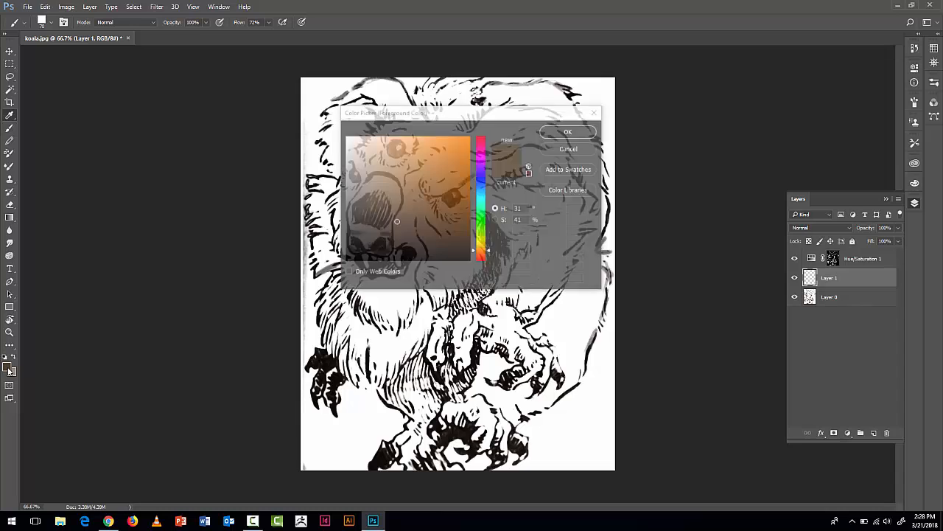
click(482, 237)
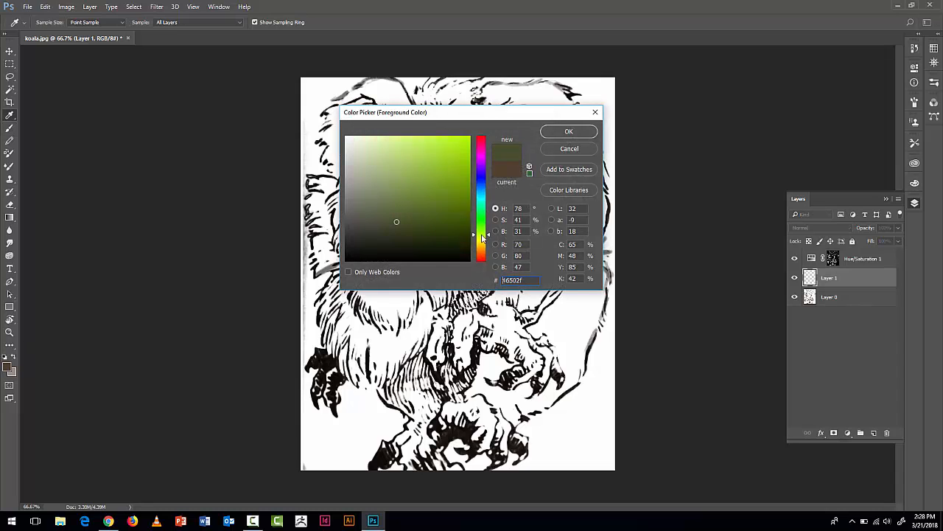
click(467, 139)
click(575, 134)
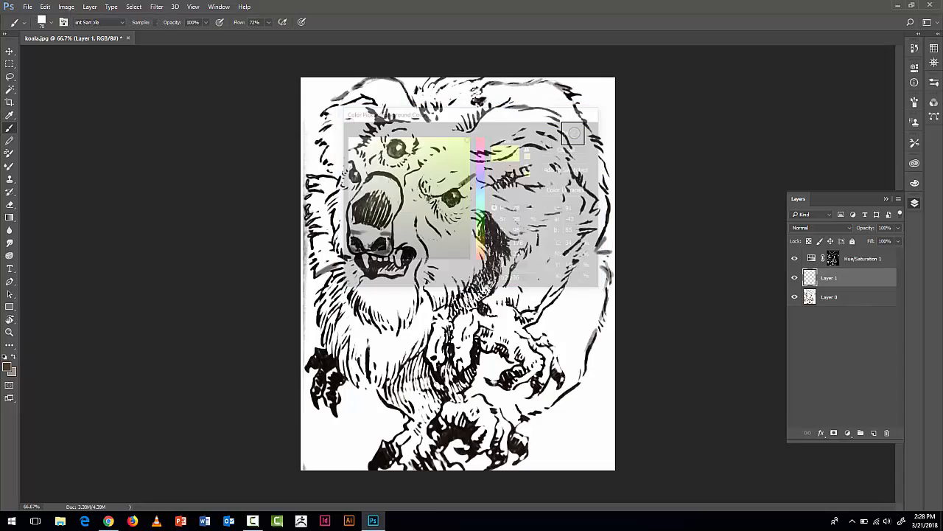
- Paint test strokes across the koala's face on Layer 1 and erase them
mouse_move(364, 218)
mouse_down()
mouse_move(381, 240)
mouse_move(429, 252)
mouse_move(468, 290)
mouse_move(404, 216)
mouse_move(391, 169)
mouse_move(424, 113)
mouse_move(343, 137)
mouse_move(396, 127)
mouse_up()
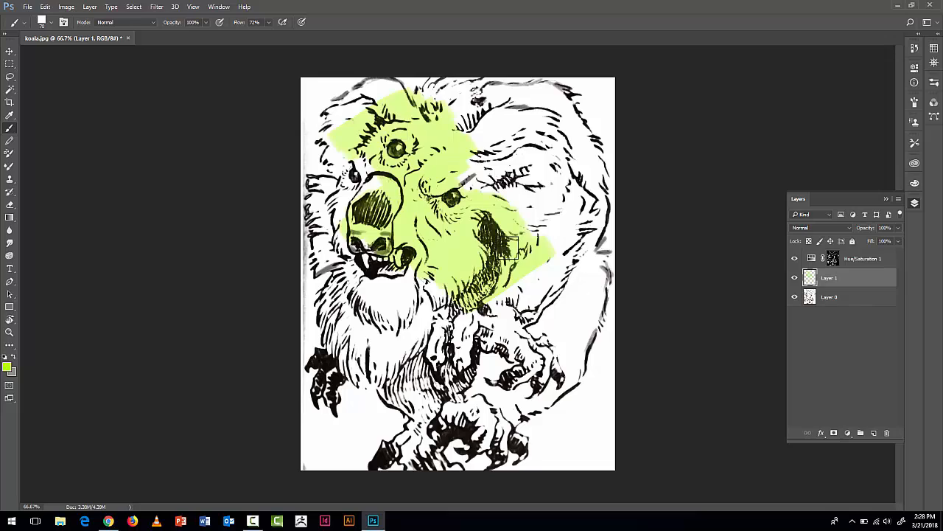
key(e)
mouse_move(434, 213)
mouse_down()
mouse_move(496, 255)
mouse_move(503, 284)
mouse_move(489, 306)
mouse_move(369, 196)
mouse_move(401, 155)
mouse_move(392, 142)
mouse_move(380, 154)
mouse_move(387, 221)
mouse_up()
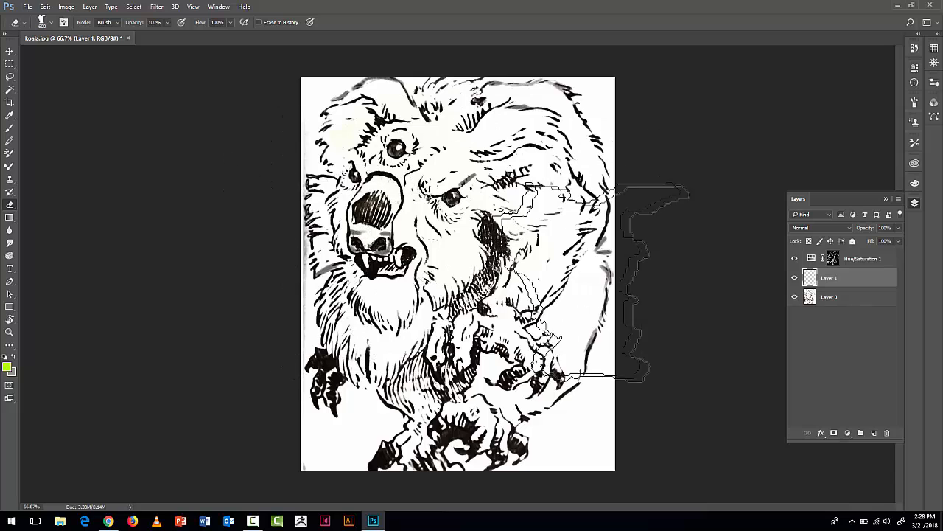
- Set the foreground color to the muted tan #c2ad5b
click(7, 367)
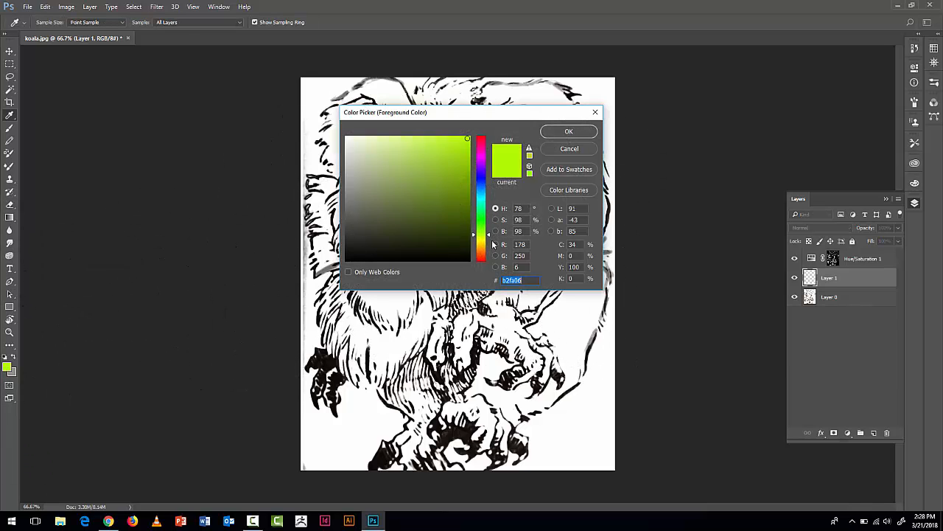
click(482, 245)
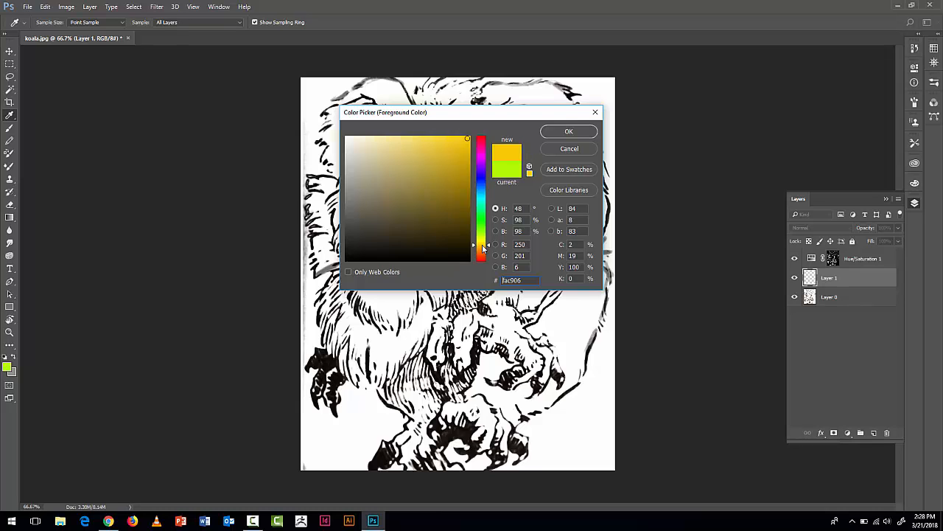
click(412, 166)
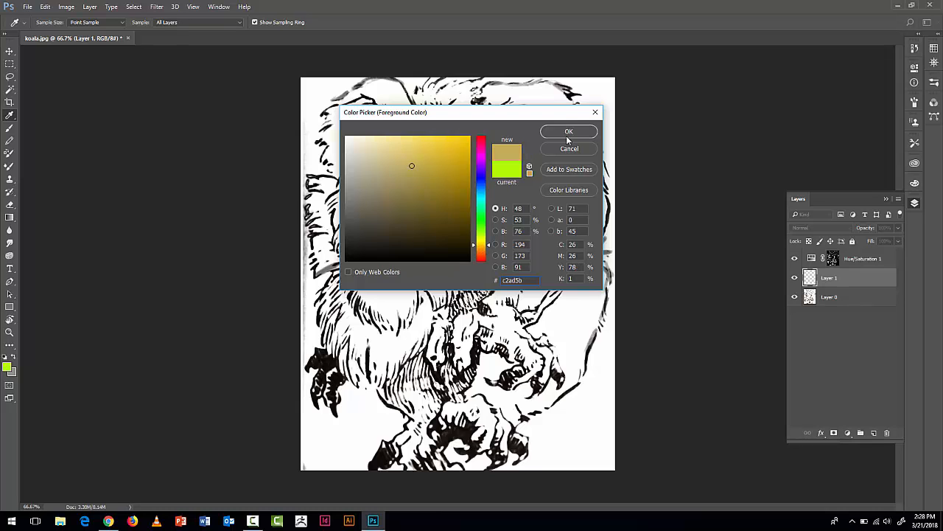
click(569, 132)
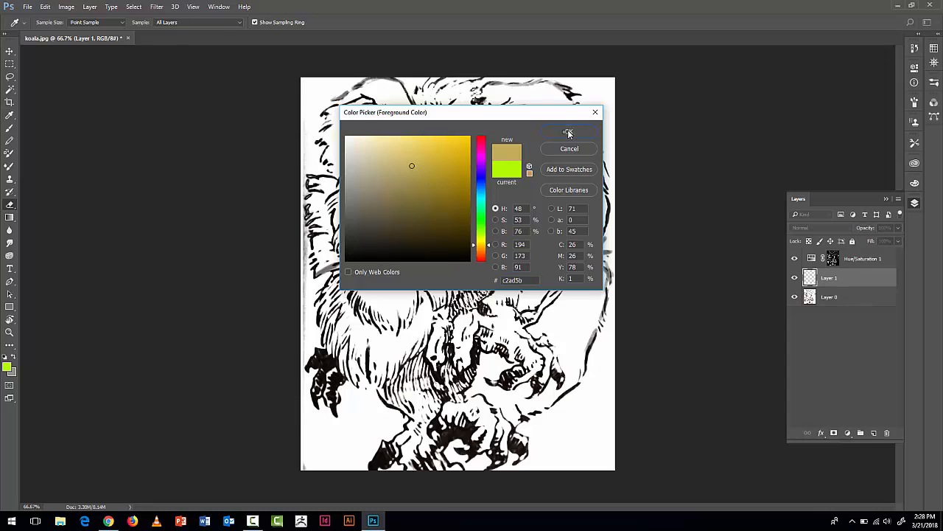
- Outline the koala's body with the Lasso tool and fill the selection with the foreground color on Layer 1
click(8, 76)
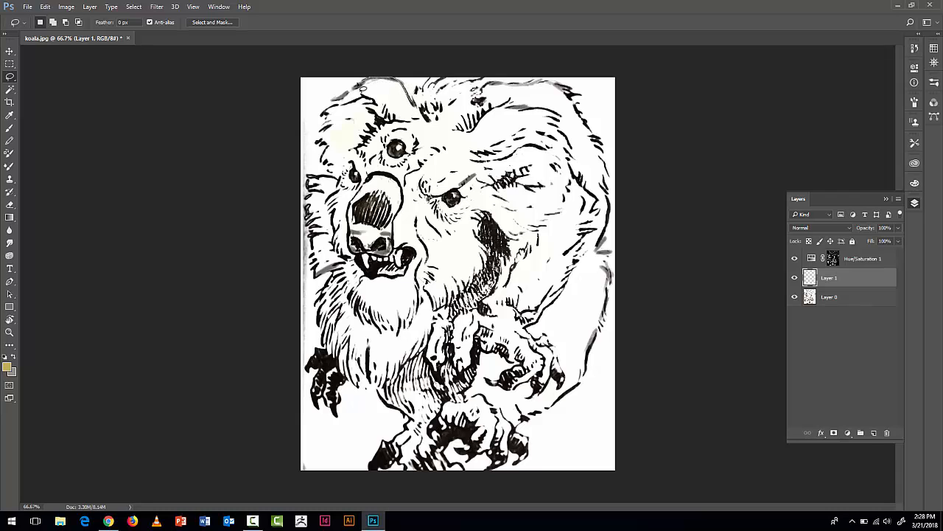
mouse_move(362, 88)
mouse_down()
mouse_move(323, 112)
mouse_move(329, 140)
mouse_move(324, 147)
mouse_move(327, 110)
mouse_move(308, 180)
mouse_move(328, 354)
mouse_move(416, 426)
mouse_move(392, 444)
mouse_move(394, 466)
mouse_move(388, 457)
mouse_move(410, 474)
mouse_move(440, 476)
mouse_move(466, 436)
mouse_move(500, 460)
mouse_move(520, 428)
mouse_move(566, 400)
mouse_move(591, 367)
mouse_move(613, 267)
mouse_move(607, 166)
mouse_move(564, 90)
mouse_move(441, 88)
mouse_move(416, 104)
mouse_move(399, 85)
mouse_move(398, 59)
mouse_up()
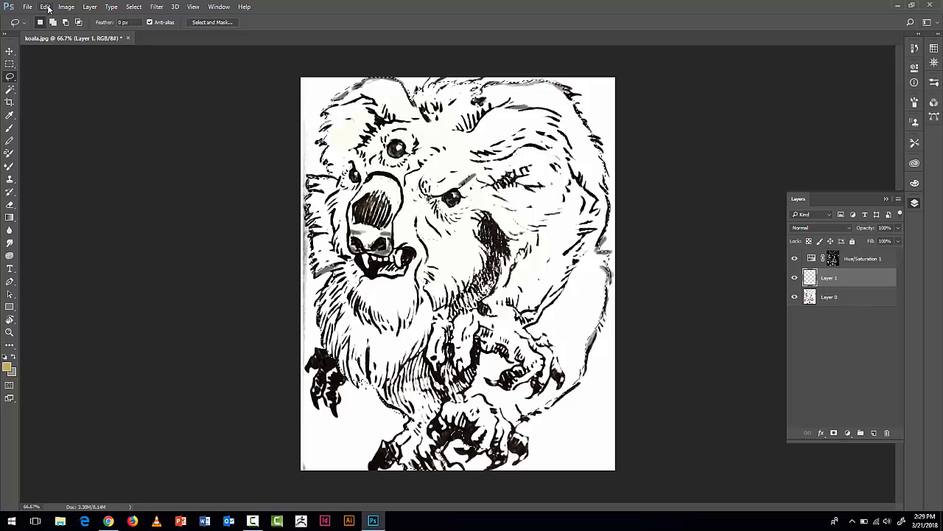
click(46, 7)
click(83, 155)
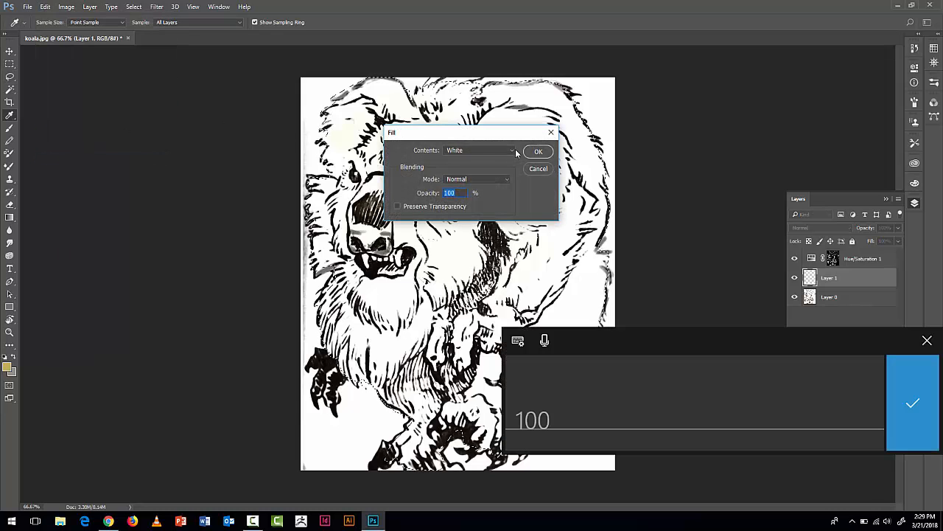
click(513, 151)
click(499, 159)
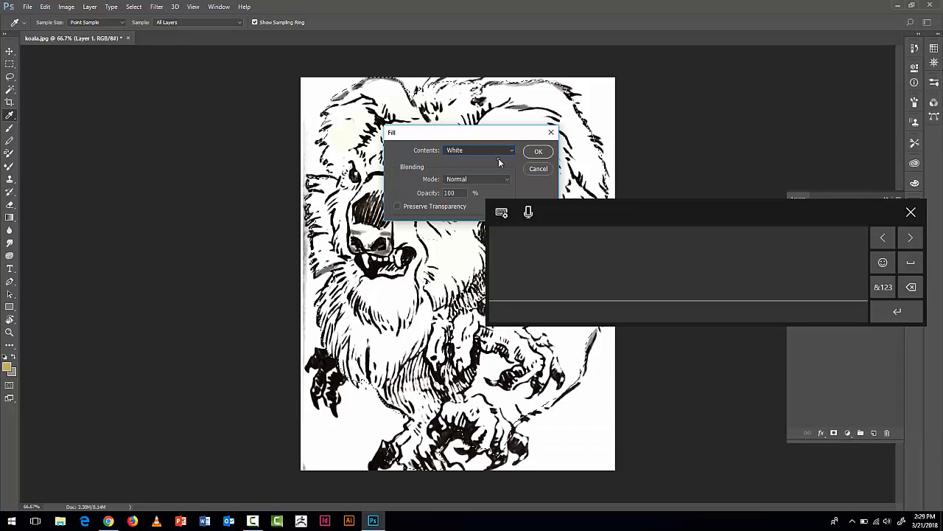
click(539, 151)
key(l)
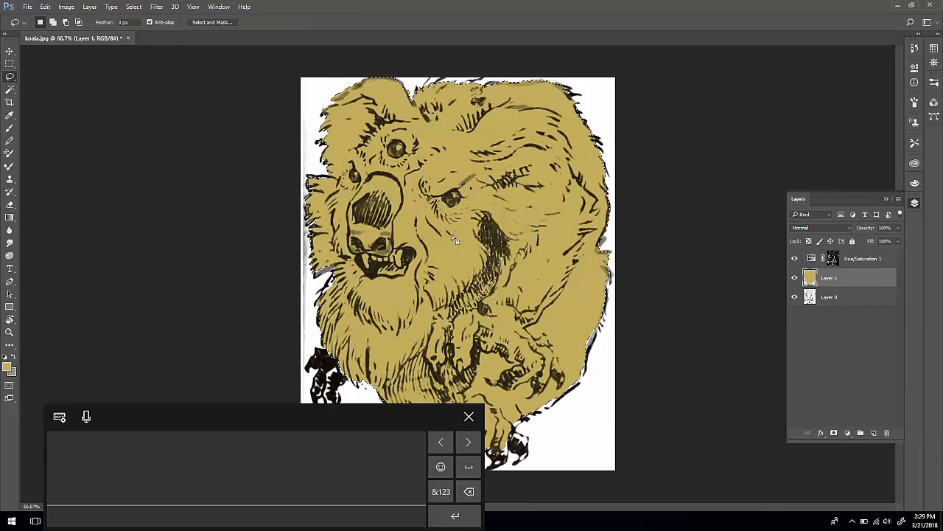
click(468, 417)
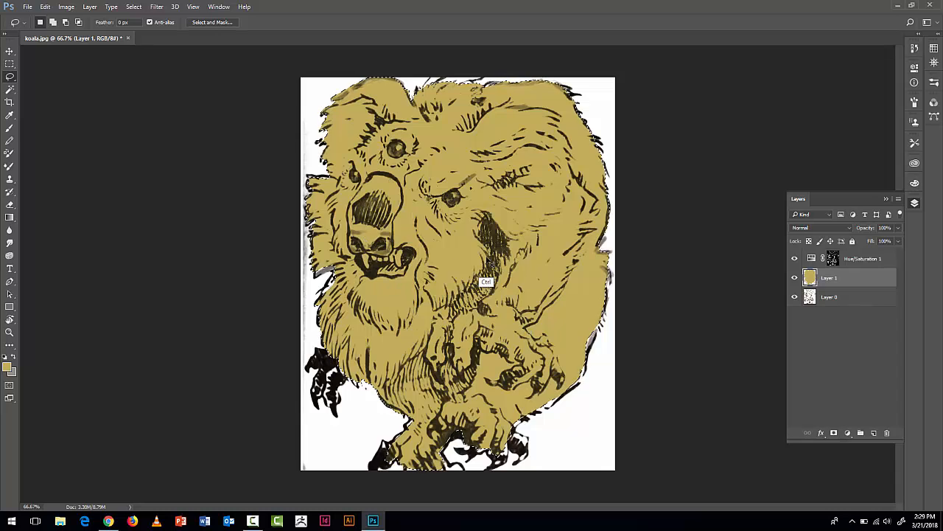
- Add the unfilled grey strip at the lower edge of the koala's left-hand cheek fur to the selection
key(ctrl+plus)
key(ctrl+plus)
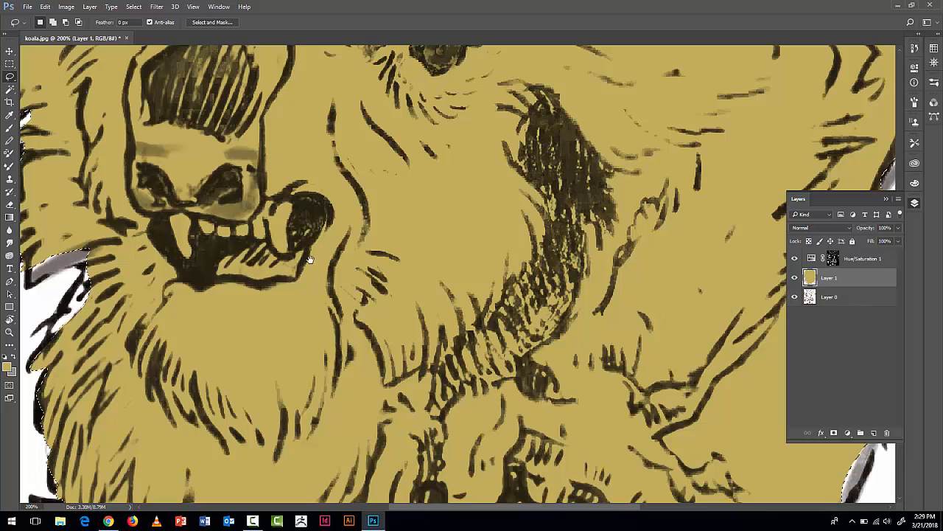
drag(308, 267, 460, 185)
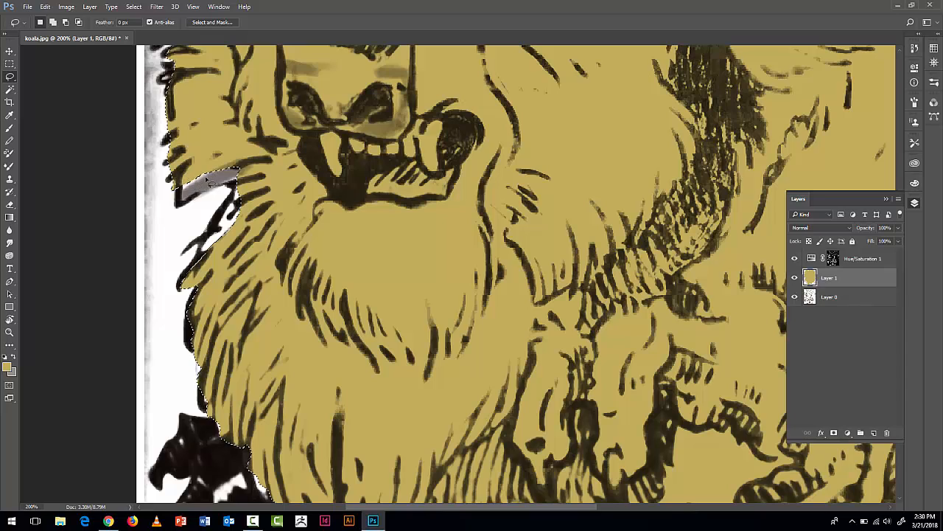
key(shift)
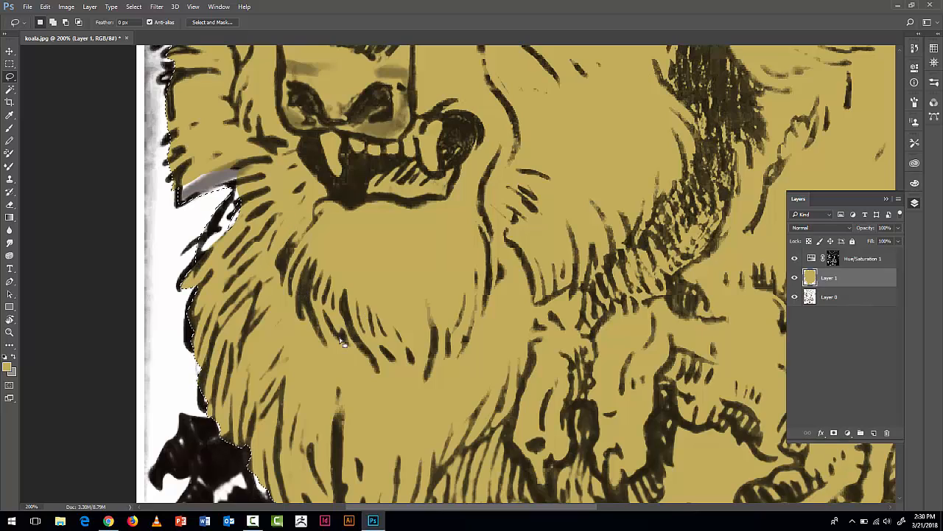
- Add the dark paw beside the koala's chest fur to the selection with the Lasso tool
drag(362, 313, 369, 127)
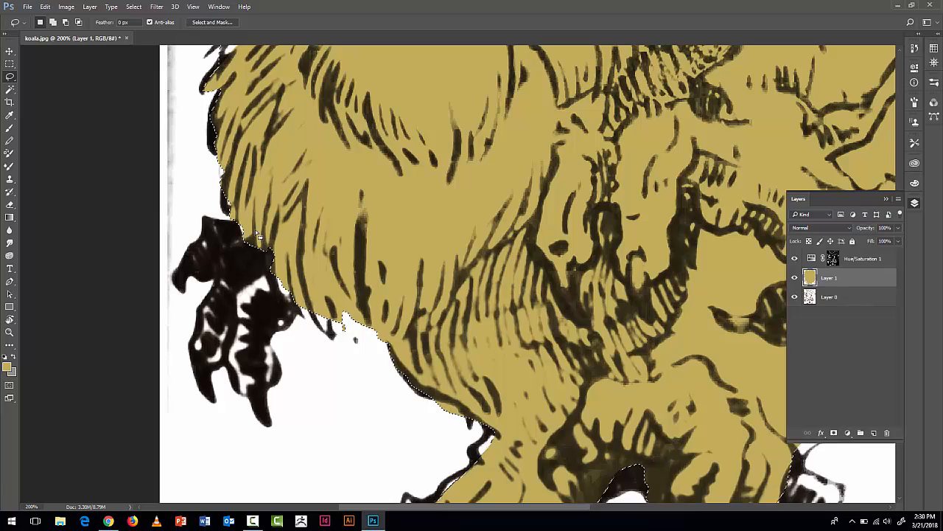
key(shift)
drag(244, 225, 213, 218)
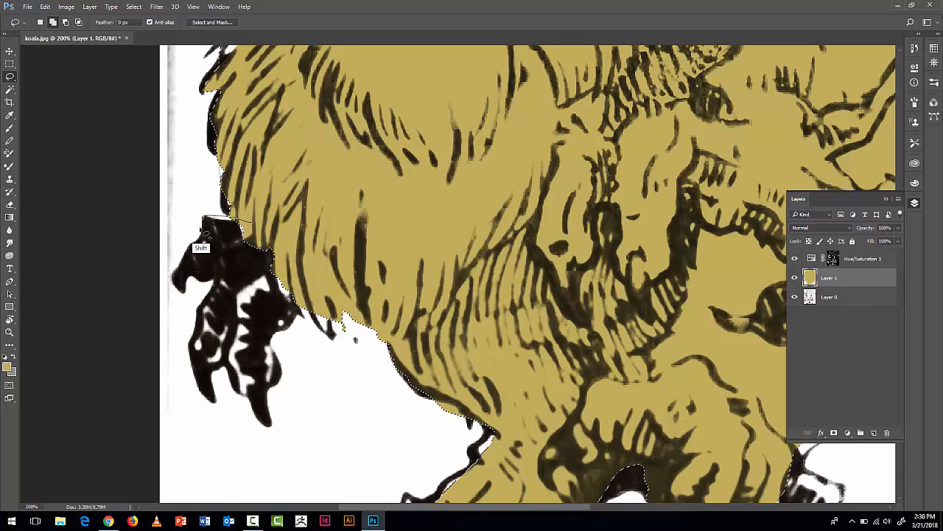
mouse_move(221, 288)
mouse_down()
mouse_move(198, 342)
mouse_move(201, 359)
mouse_move(257, 399)
mouse_move(281, 383)
mouse_move(269, 350)
mouse_move(323, 284)
mouse_up()
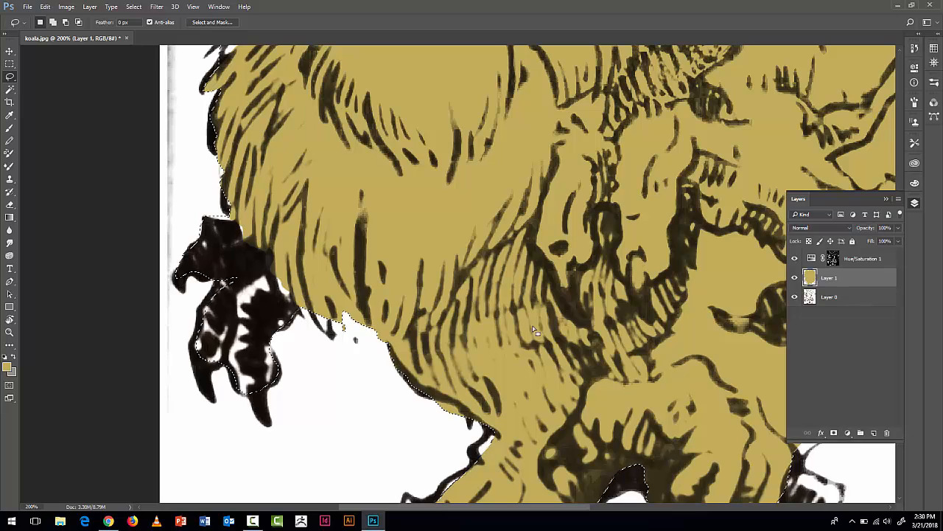
- Refine the Lasso selection along the belly's lower edge, adding the unfilled fur tufts and subtracting the strip outside the outline
drag(532, 327, 449, 205)
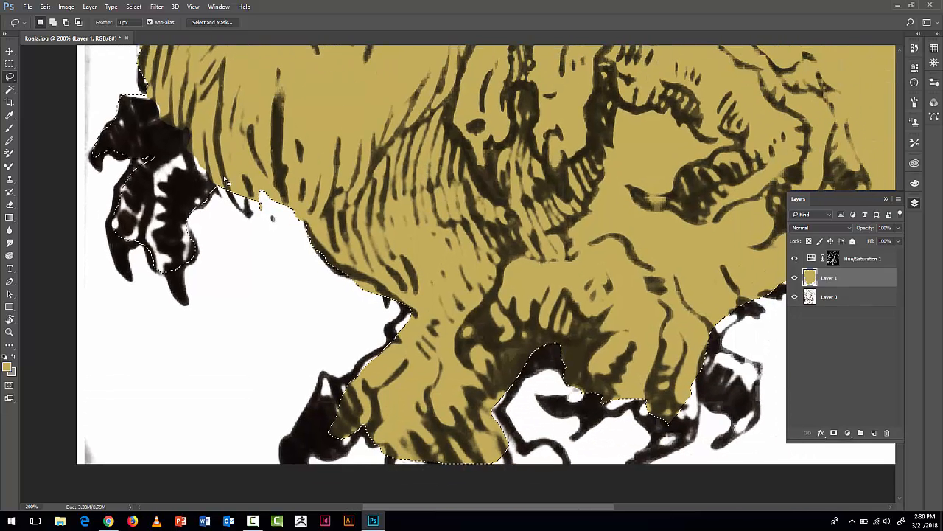
key(shift)
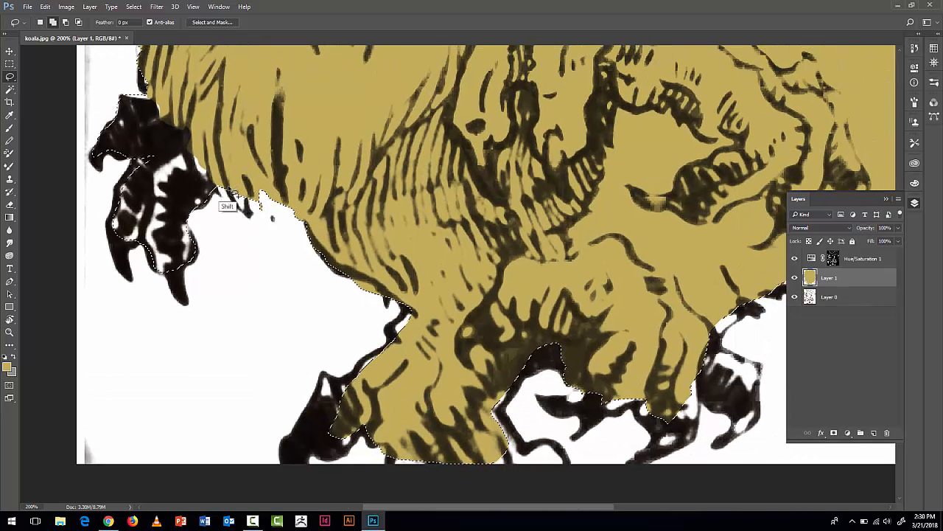
mouse_move(251, 199)
mouse_down()
mouse_move(253, 175)
mouse_move(219, 166)
mouse_up()
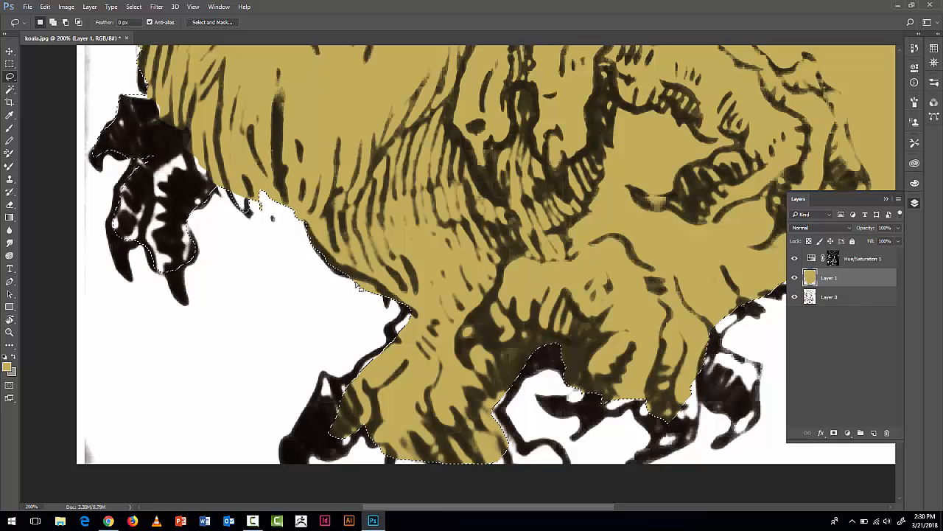
key(alt)
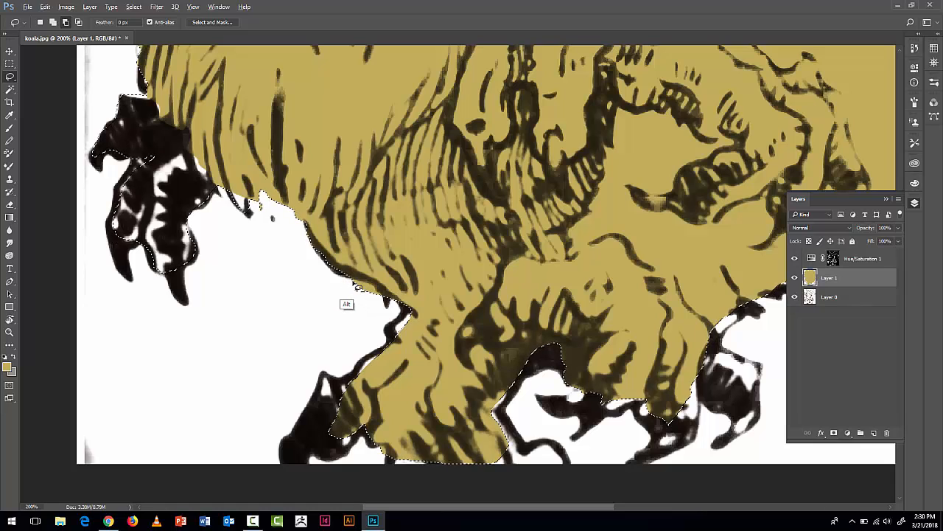
drag(344, 283, 372, 289)
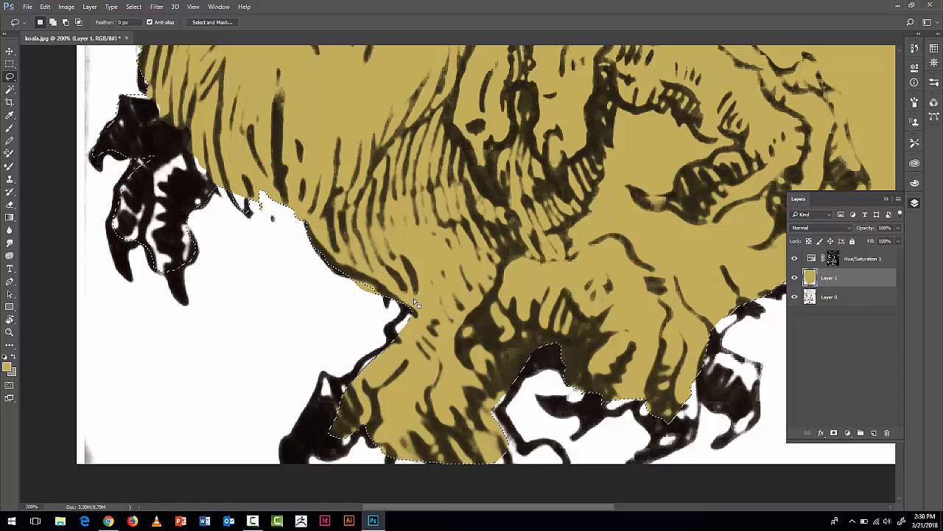
- Add the unfilled leg crease, both feet and their claws at the base of the koala to the Lasso selection
key(shift)
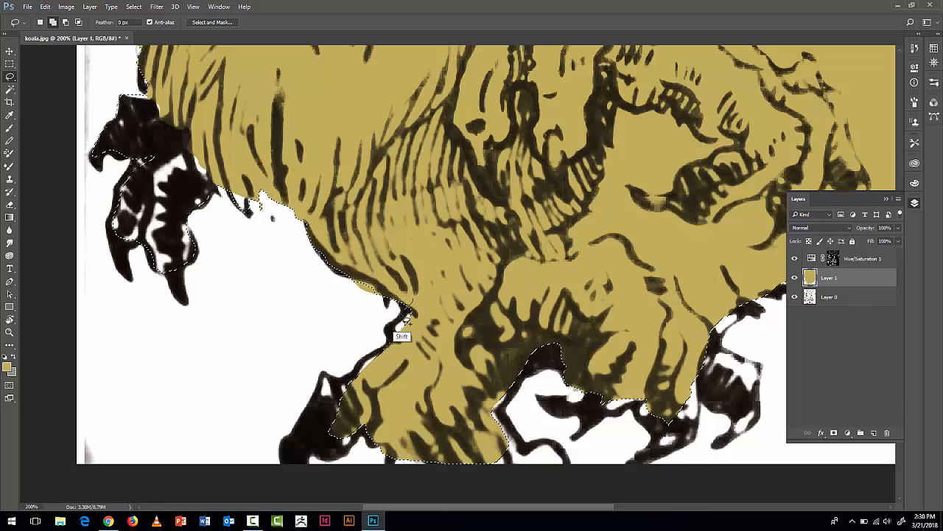
mouse_move(404, 322)
mouse_down()
mouse_move(387, 340)
mouse_move(448, 319)
mouse_move(438, 319)
mouse_up()
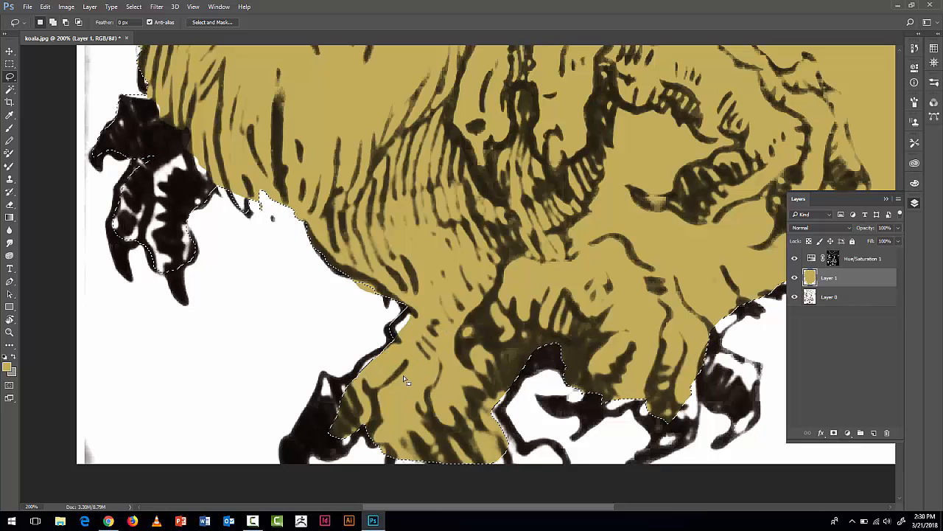
key(space)
drag(388, 382, 310, 221)
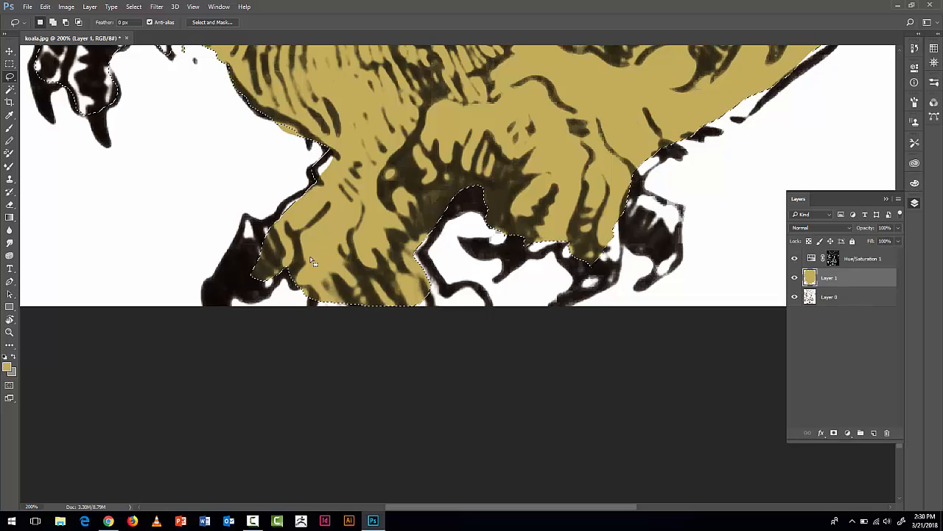
mouse_move(273, 255)
mouse_down()
mouse_move(249, 233)
mouse_move(268, 275)
mouse_move(239, 254)
mouse_move(250, 225)
mouse_move(255, 234)
mouse_move(316, 193)
mouse_move(383, 197)
mouse_move(315, 313)
mouse_move(472, 327)
mouse_move(491, 307)
mouse_move(472, 289)
mouse_move(449, 299)
mouse_move(435, 285)
mouse_move(423, 258)
mouse_move(441, 238)
mouse_move(421, 215)
mouse_move(573, 207)
mouse_move(602, 201)
mouse_move(609, 177)
mouse_move(466, 241)
mouse_move(455, 210)
mouse_move(428, 212)
mouse_move(446, 223)
mouse_move(499, 209)
mouse_move(488, 180)
mouse_move(459, 201)
mouse_move(484, 195)
mouse_move(470, 179)
mouse_move(490, 204)
mouse_move(506, 245)
mouse_move(481, 252)
mouse_move(564, 250)
mouse_up()
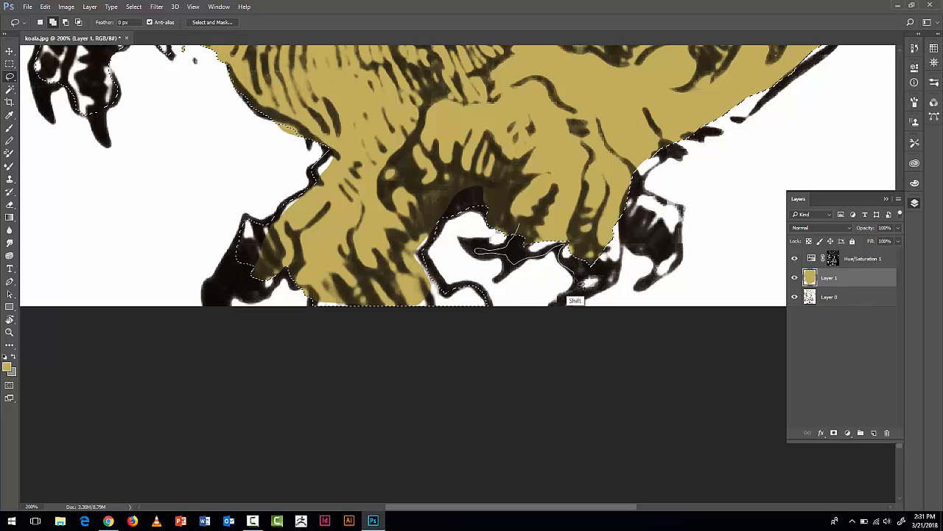
mouse_move(578, 283)
mouse_down()
mouse_move(566, 302)
mouse_move(621, 286)
mouse_move(622, 248)
mouse_move(627, 268)
mouse_move(647, 259)
mouse_move(667, 276)
mouse_move(683, 211)
mouse_move(647, 187)
mouse_move(661, 159)
mouse_move(644, 151)
mouse_move(678, 164)
mouse_move(727, 146)
mouse_move(767, 93)
mouse_move(408, 267)
mouse_move(399, 281)
mouse_up()
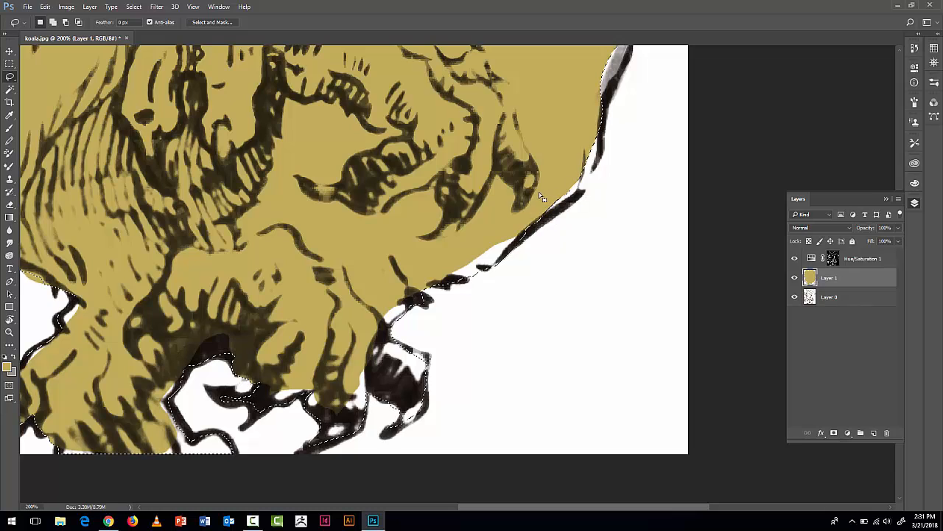
- Add the unfilled white and grey gap inside the koala's lower back outline to the selection
key(shift)
mouse_move(558, 211)
mouse_down()
mouse_move(585, 192)
mouse_move(589, 148)
mouse_move(610, 122)
mouse_move(523, 263)
mouse_move(499, 278)
mouse_up()
key(shift)
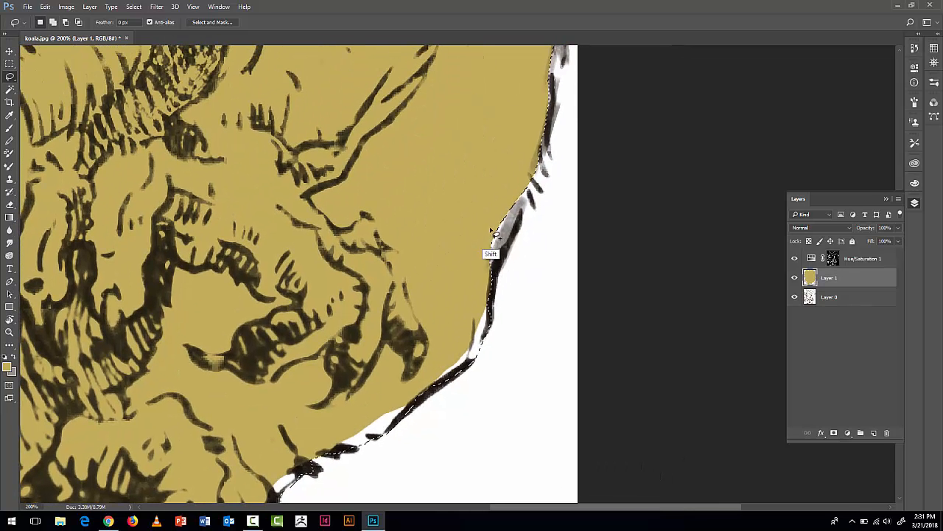
mouse_move(508, 263)
mouse_down()
mouse_move(526, 217)
mouse_move(516, 188)
mouse_move(532, 176)
mouse_up()
- Decline the Sticky Keys prompt
key(shift)
key(shift)
key(shift)
key(shift)
key(shift)
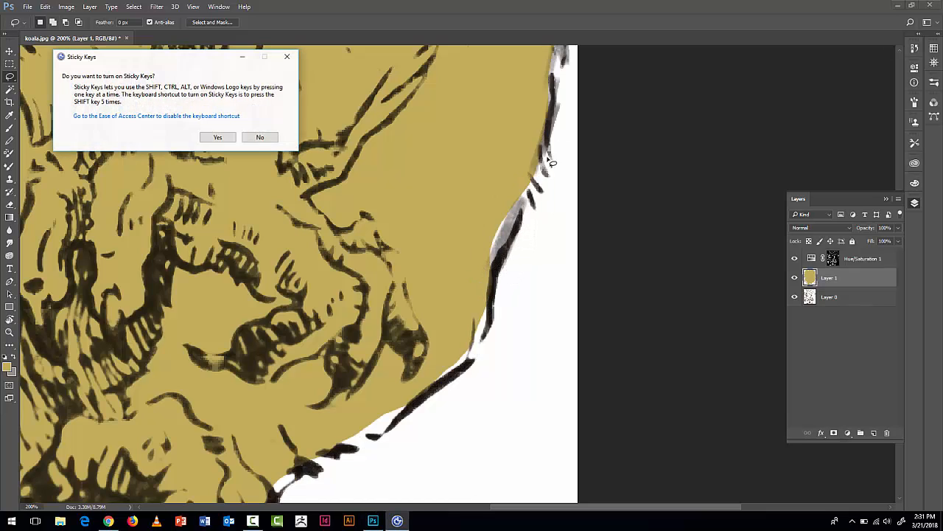
click(261, 138)
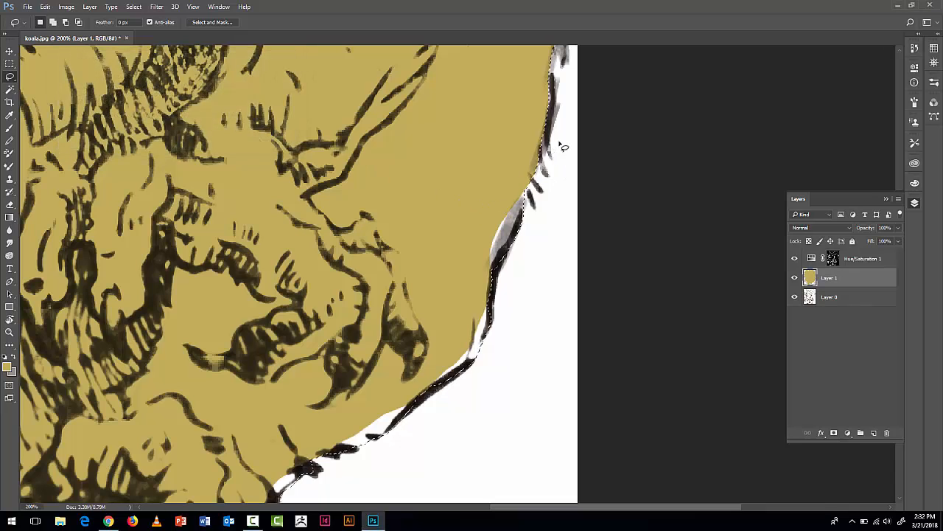
- Extend the selection over the fur at the outer edge of the koala's back with the Lasso tool
drag(560, 139, 504, 300)
key(shift)
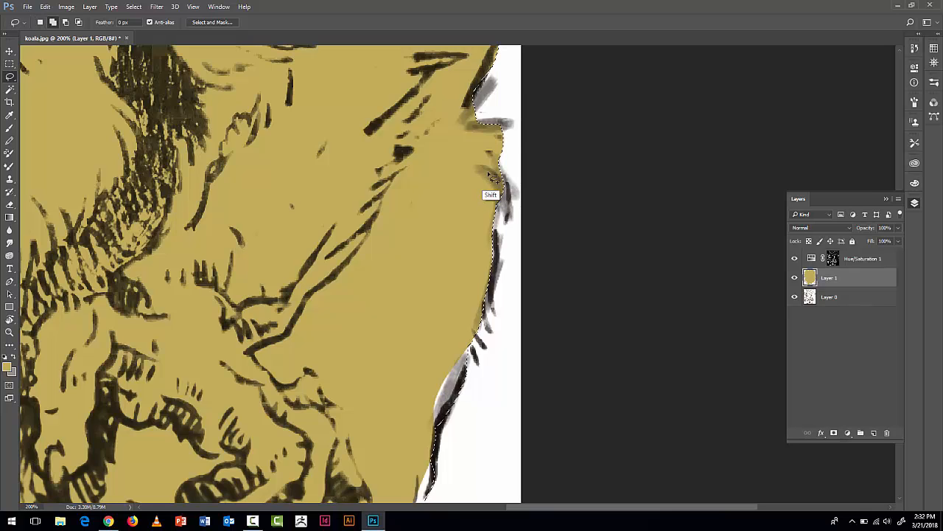
mouse_move(488, 174)
mouse_down()
mouse_move(501, 263)
mouse_move(488, 152)
mouse_up()
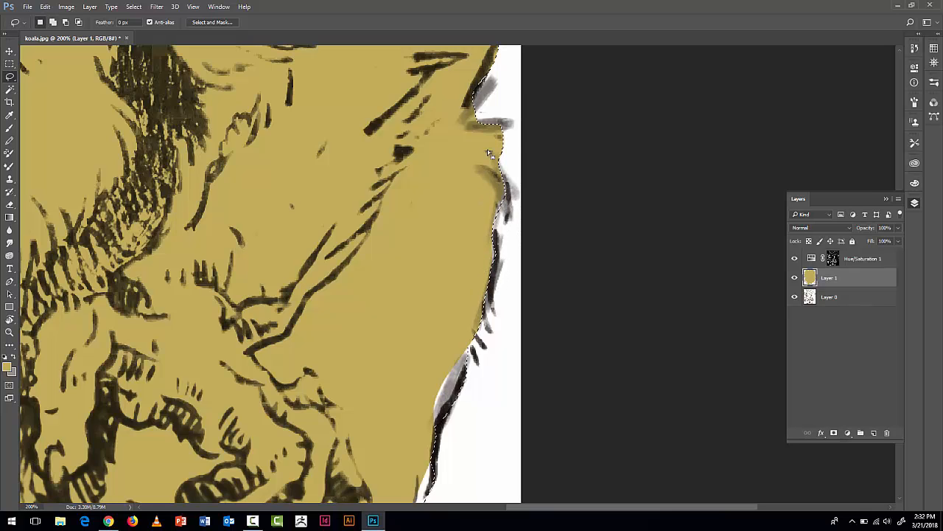
- Inspect the selection outline along the upper back, the top of the head and the ears
key(ctrl+d)
drag(511, 110, 526, 439)
drag(434, 81, 543, 273)
drag(299, 176, 335, 214)
key(shift)
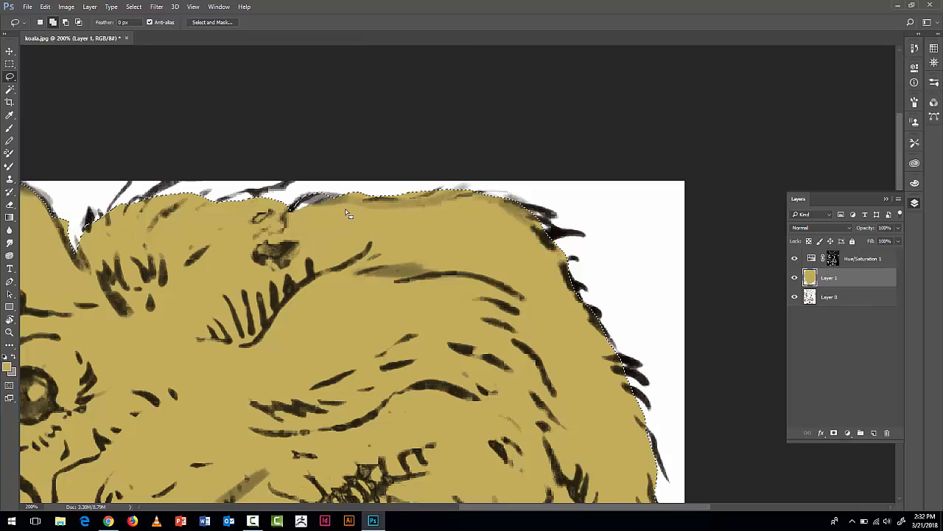
key(shift)
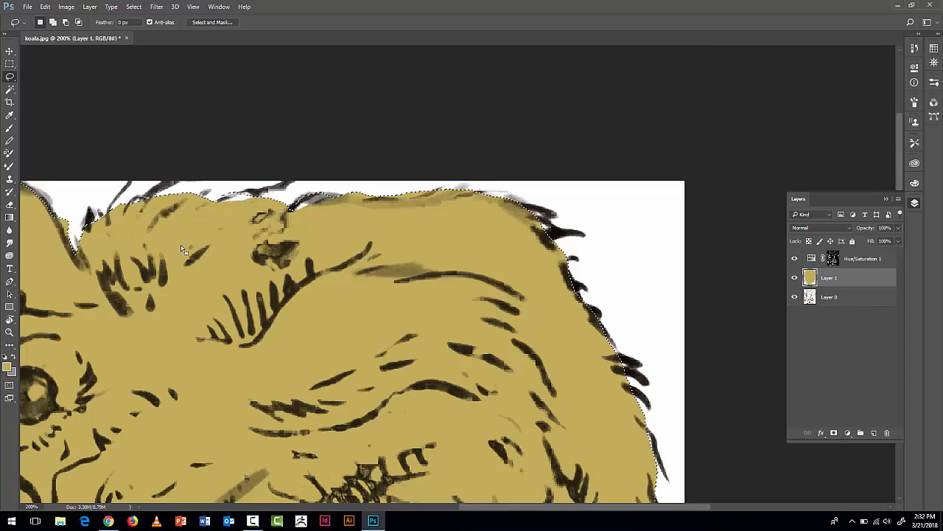
drag(201, 258, 419, 147)
key(ctrl+minus)
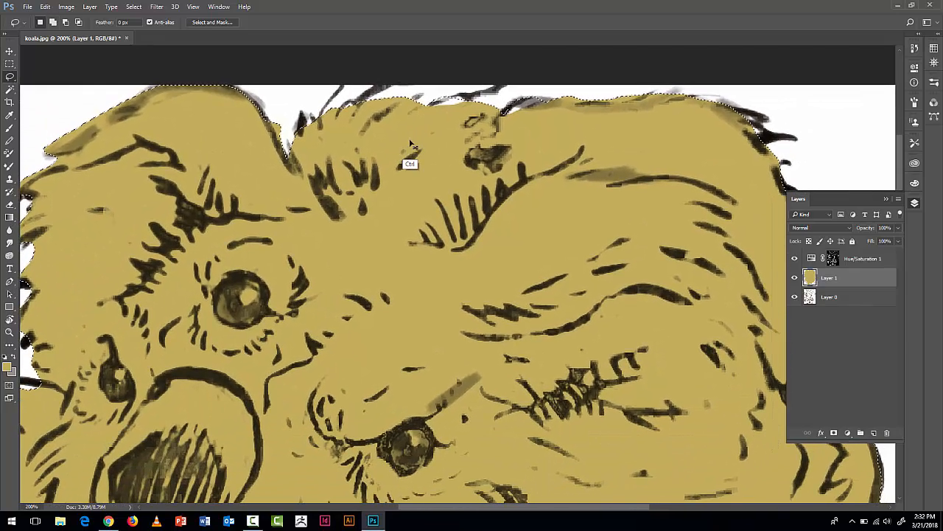
key(ctrl+minus)
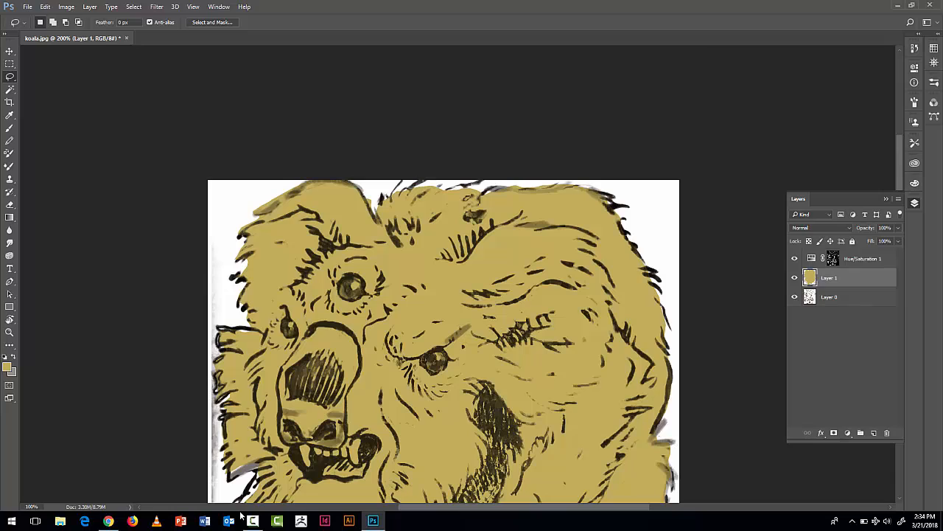
click(853, 521)
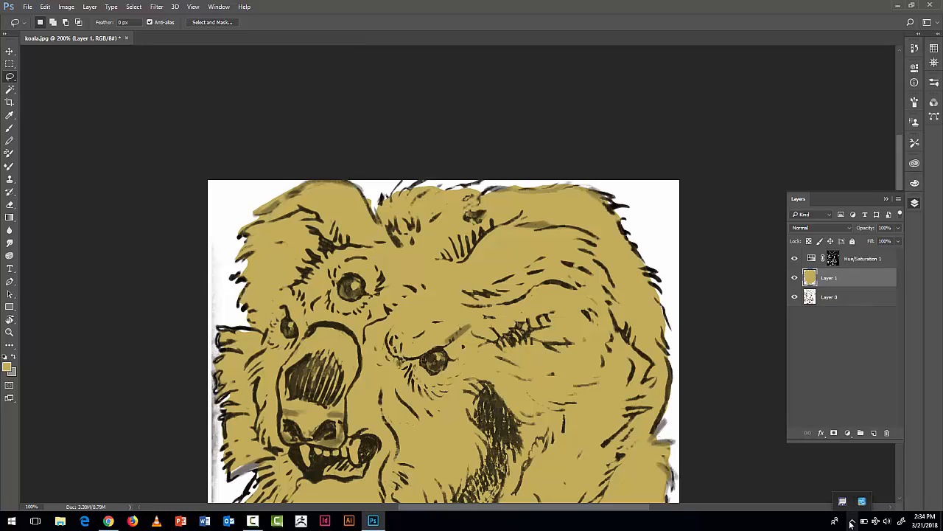
click(853, 518)
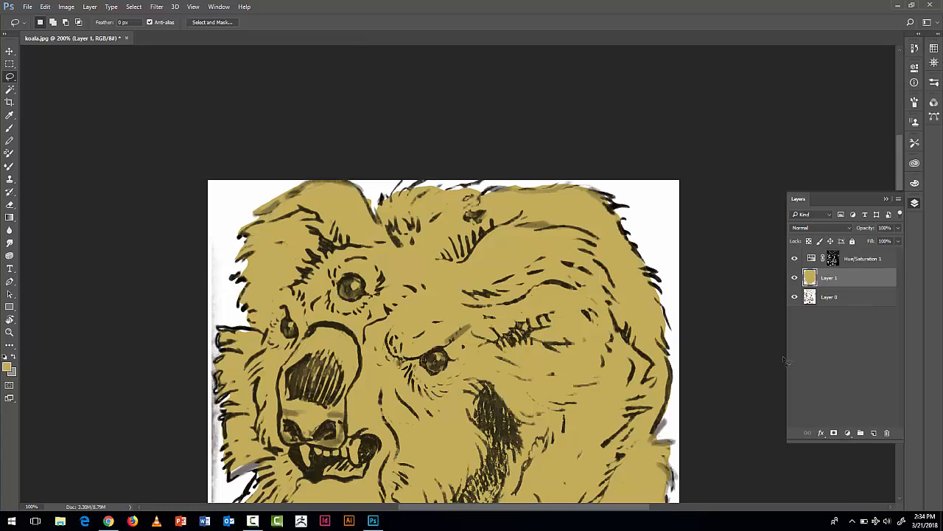
- Paint the tan base color over the unfilled paws, feet and back edge within the selection using the Brush tool on Layer 1
key(ctrl+minus)
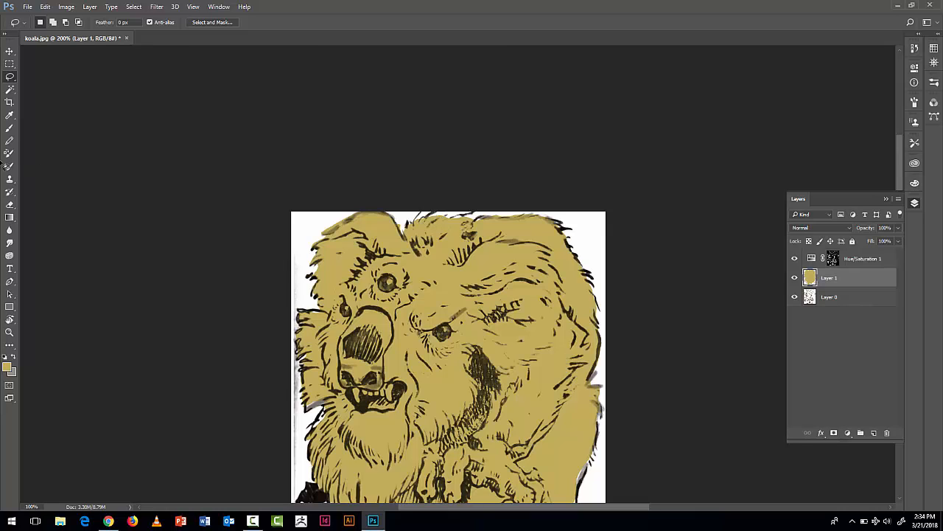
click(10, 127)
scroll(468, 163, down, 3)
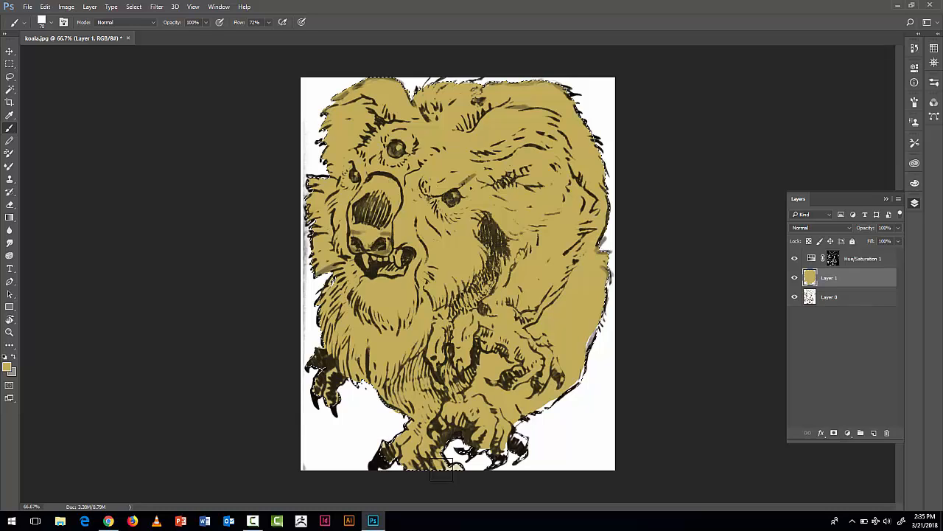
mouse_move(498, 424)
mouse_down()
mouse_move(511, 481)
mouse_move(525, 441)
mouse_move(503, 428)
mouse_move(524, 423)
mouse_move(525, 451)
mouse_move(485, 455)
mouse_move(529, 411)
mouse_move(462, 446)
mouse_up()
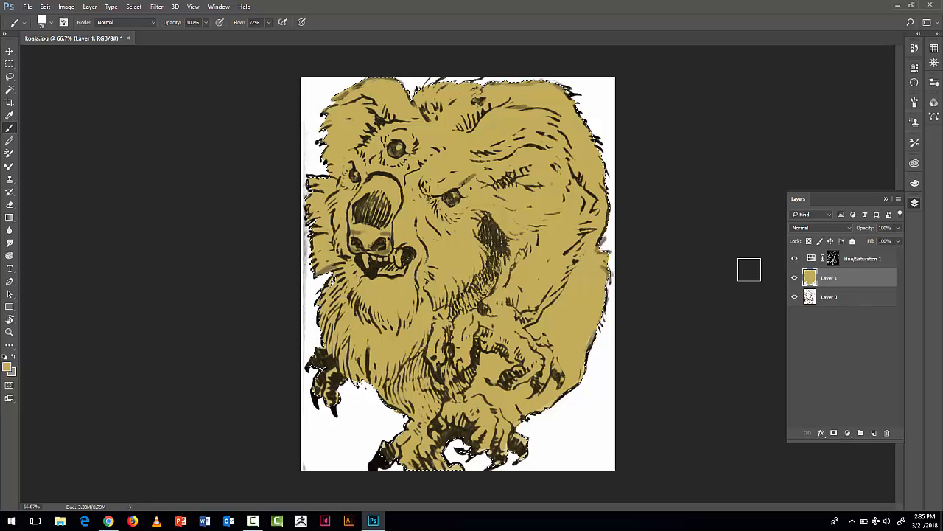
- Hide and reshow the Hue/Saturation 1 line art to check the flat fill, and clear the selection
click(794, 259)
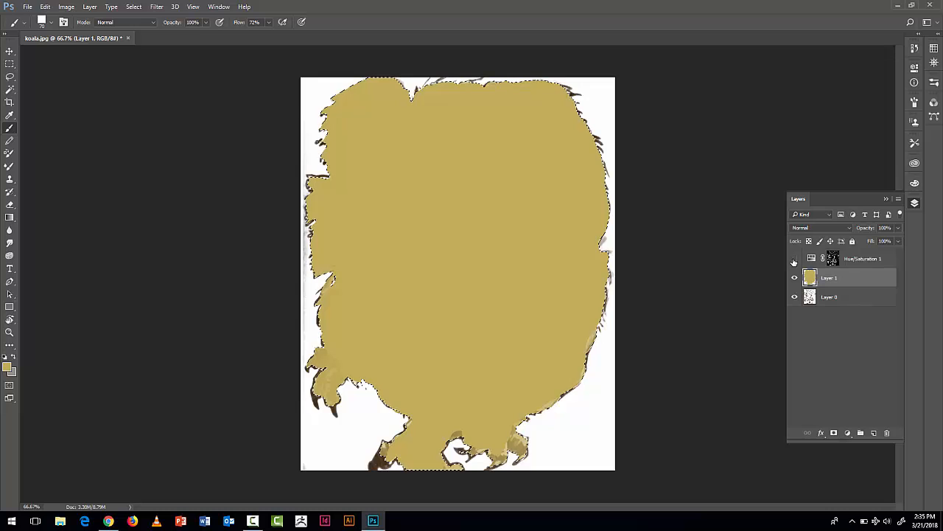
click(794, 259)
key(ctrl)
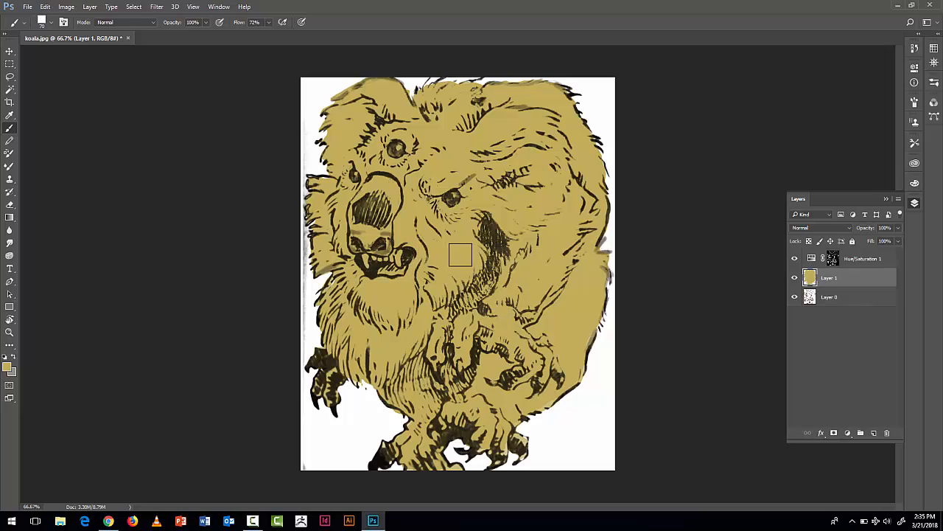
- Erase the base color spilling past the outline beneath the belly with the Eraser reduced to 20 px
key(ctrl+equal)
key(ctrl+equal)
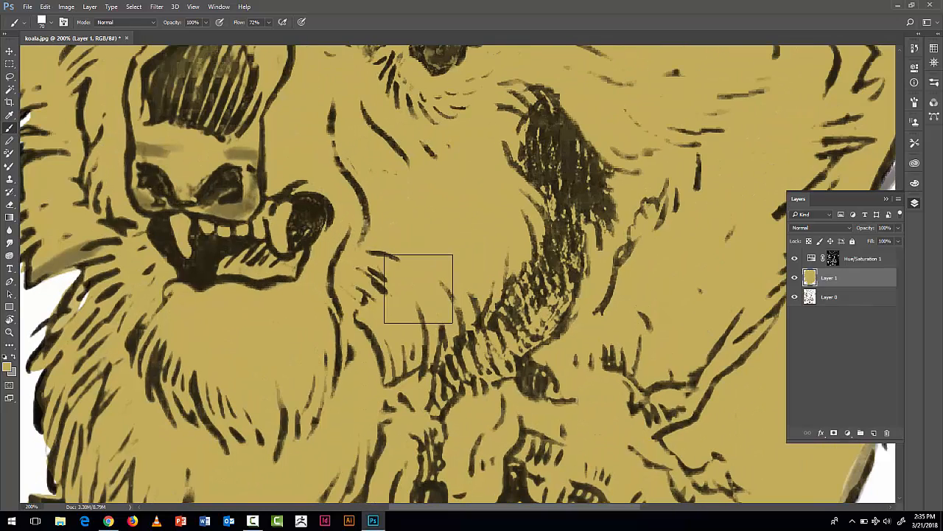
drag(417, 288, 536, 29)
mouse_move(536, 372)
mouse_down()
mouse_move(529, 276)
mouse_move(455, 179)
mouse_up()
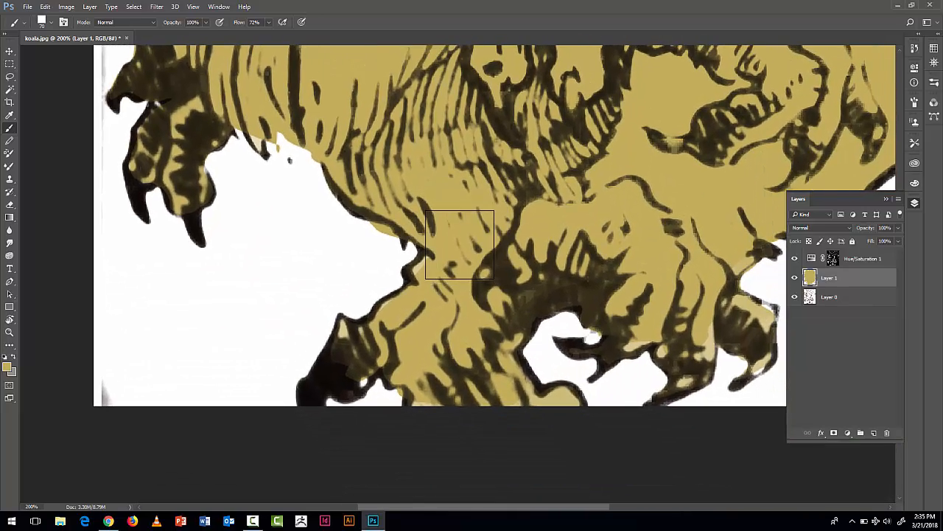
key(e)
key(bracketleft)
key(bracketleft)
key(bracketleft)
key(bracketleft)
key(bracketleft)
key(bracketleft)
key(bracketleft)
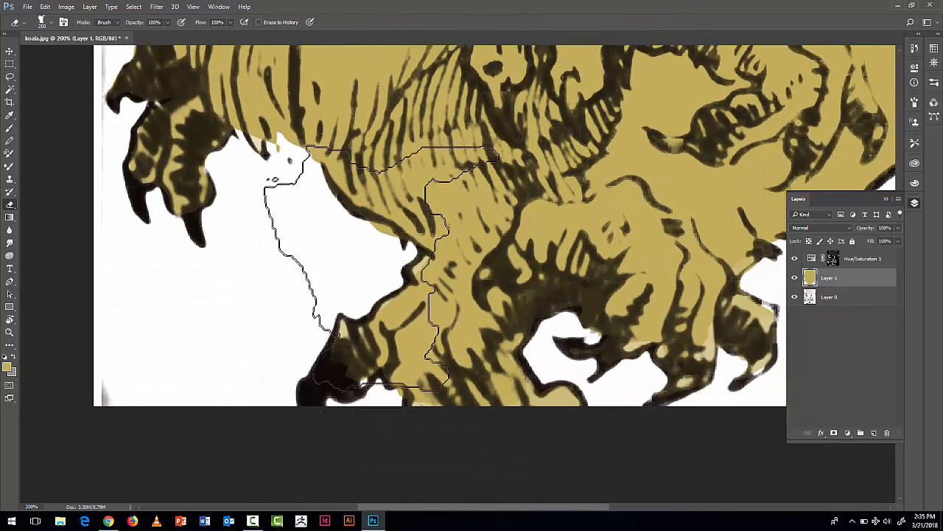
key(bracketleft)
key(bracketleft)
key(bracketleft)
key(bracketleft)
key(bracketleft)
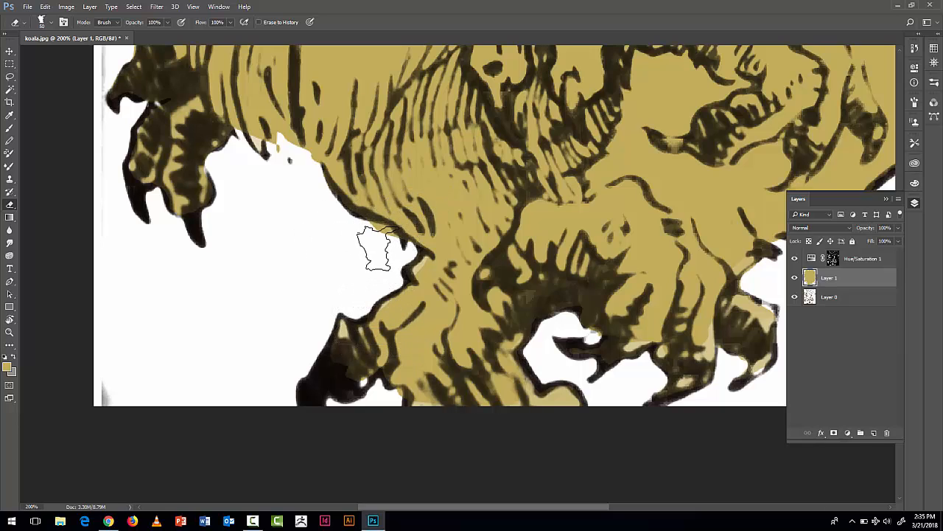
mouse_move(376, 233)
mouse_down()
mouse_move(375, 224)
mouse_move(392, 237)
mouse_up()
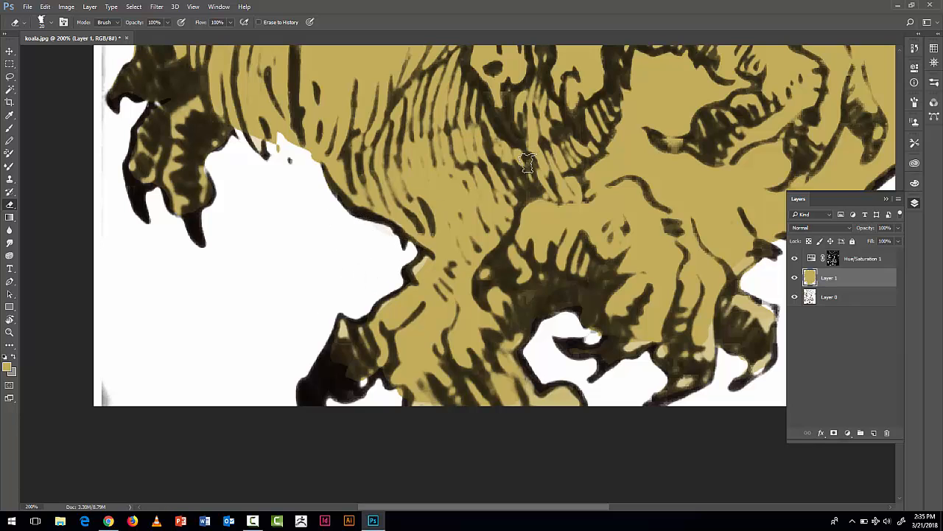
- Add a second Hue/Saturation adjustment layer directly above Layer 1 and return to the layer stack
key(ctrl+0)
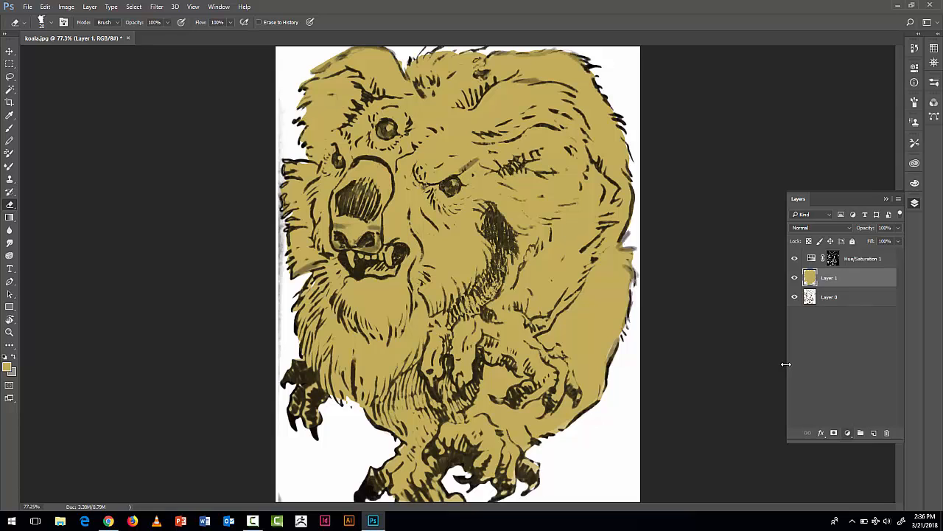
click(849, 433)
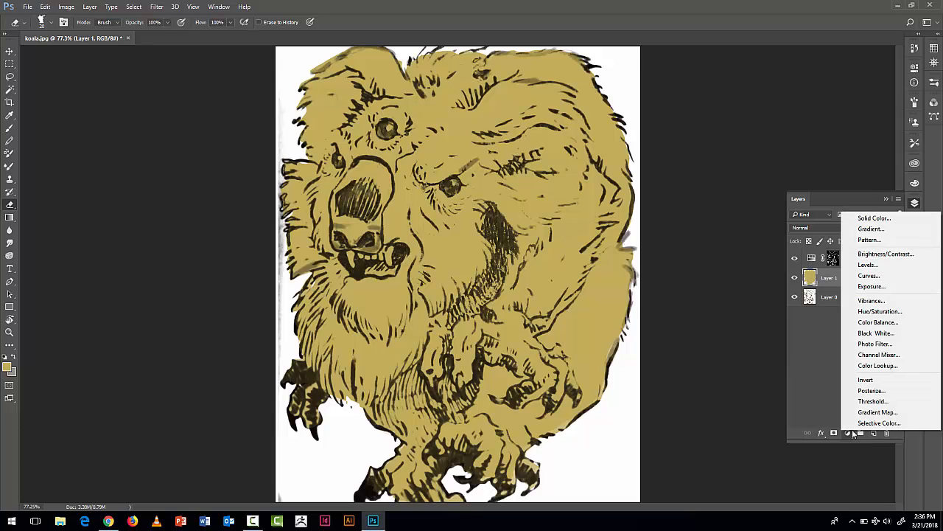
click(882, 312)
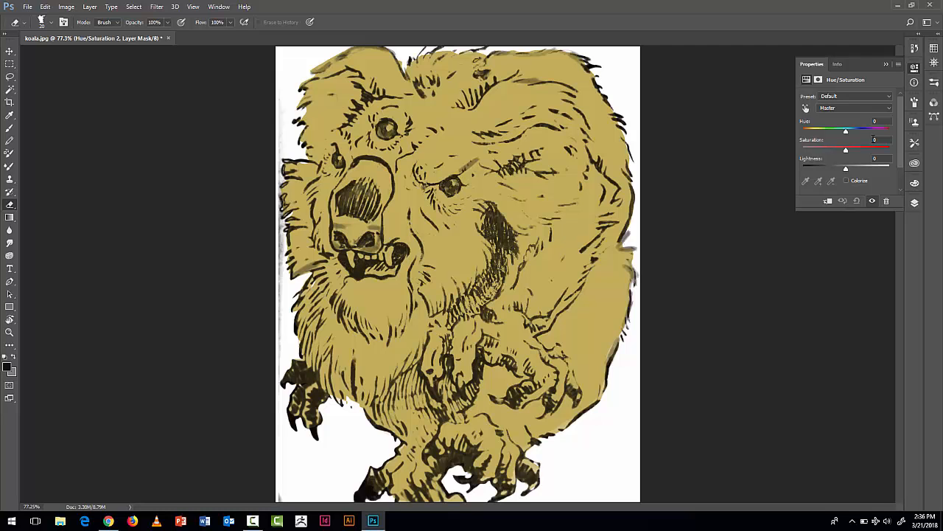
drag(846, 169, 848, 172)
click(916, 203)
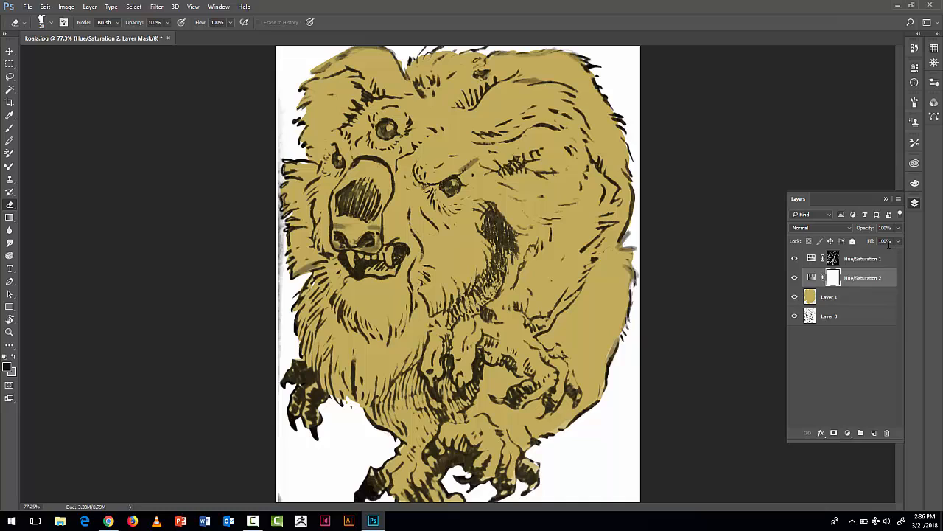
- Clip the Hue/Saturation 2 adjustment layer to Layer 1
key(alt)
alt+click(851, 286)
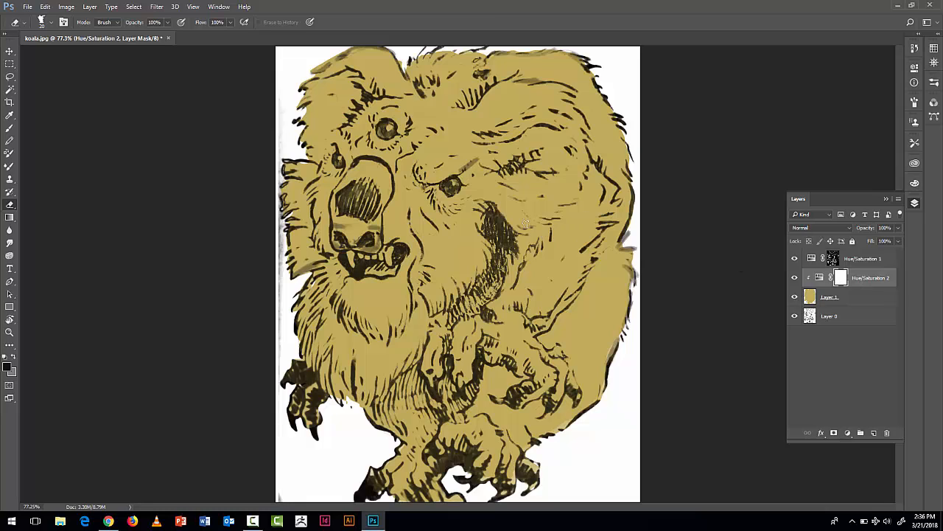
- Brush broad strokes across the koala's cheek and shoulder on the Hue/Saturation 2 mask, and invert the mask
key(b)
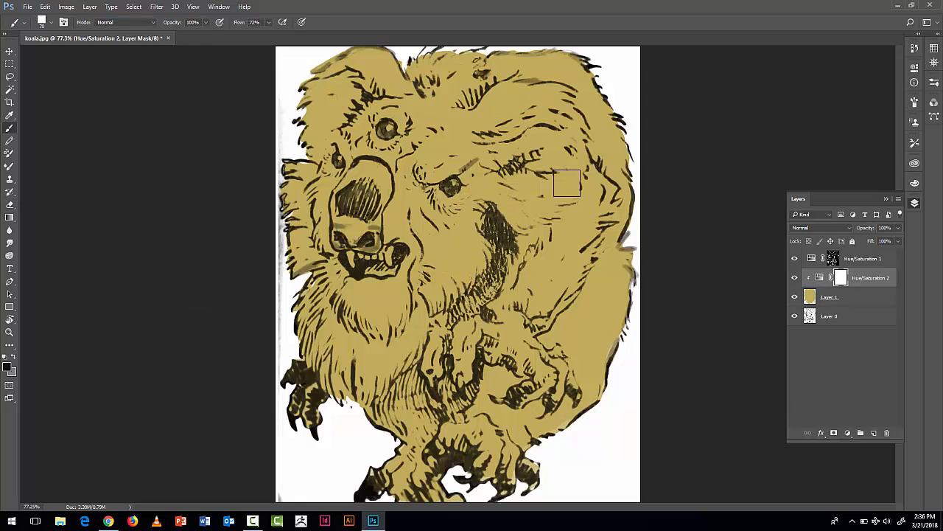
mouse_move(568, 216)
mouse_down()
mouse_move(506, 233)
mouse_move(482, 285)
mouse_up()
key(ctrl)
key(ctrl+i)
- Try Saturation +26 and Lightness -77 on Hue/Saturation 2, and undo the adjustment
click(819, 278)
double_click(820, 278)
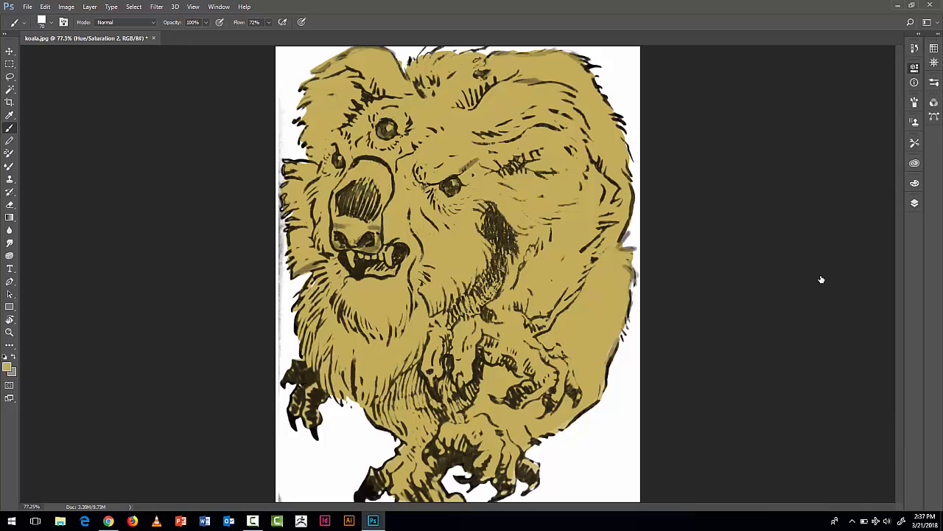
drag(846, 169, 814, 179)
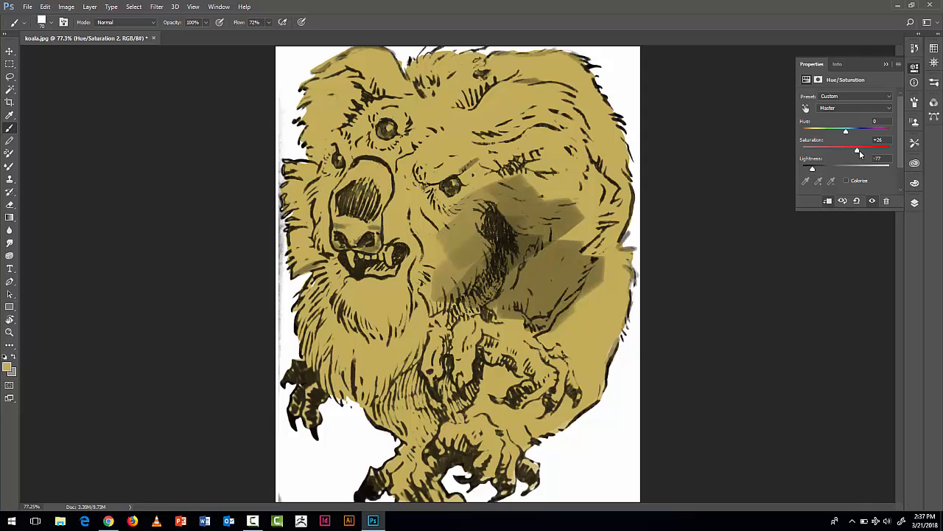
click(885, 64)
click(915, 203)
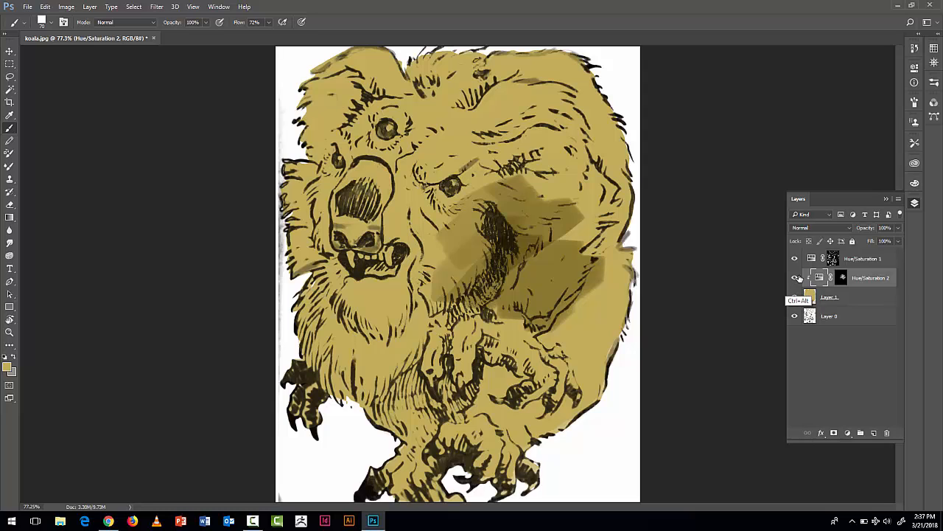
alt+click(799, 278)
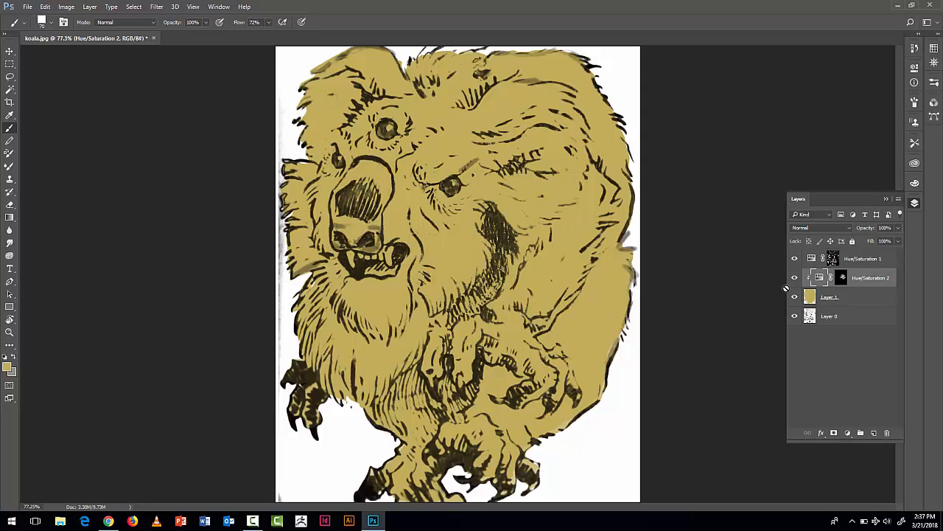
- Make the Hue/Saturation 2 mask active and reduce the brush to 45 px
click(842, 277)
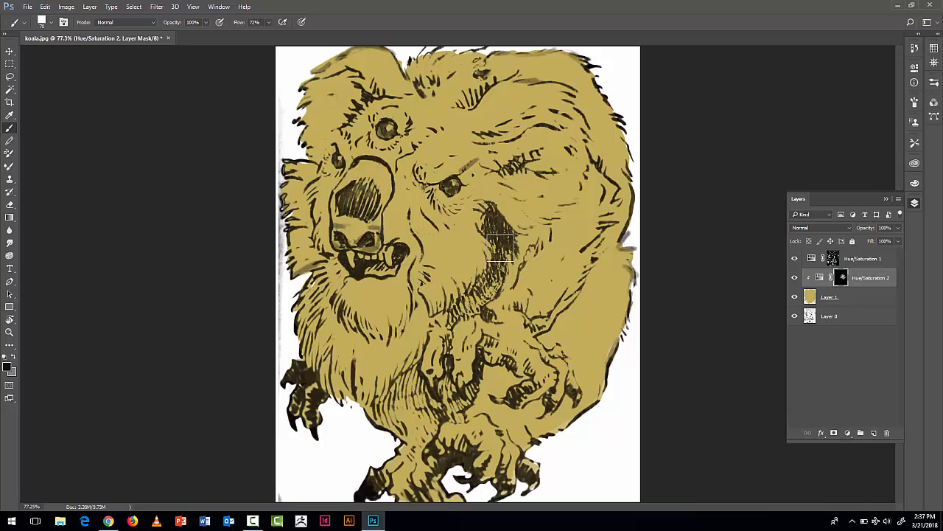
key(bracketleft)
key(bracketleft)
key(bracketleft)
- Set Hue/Saturation 2's Lightness to about -59, raise its Saturation and shift its Hue for a warm brown shadow tone
click(820, 278)
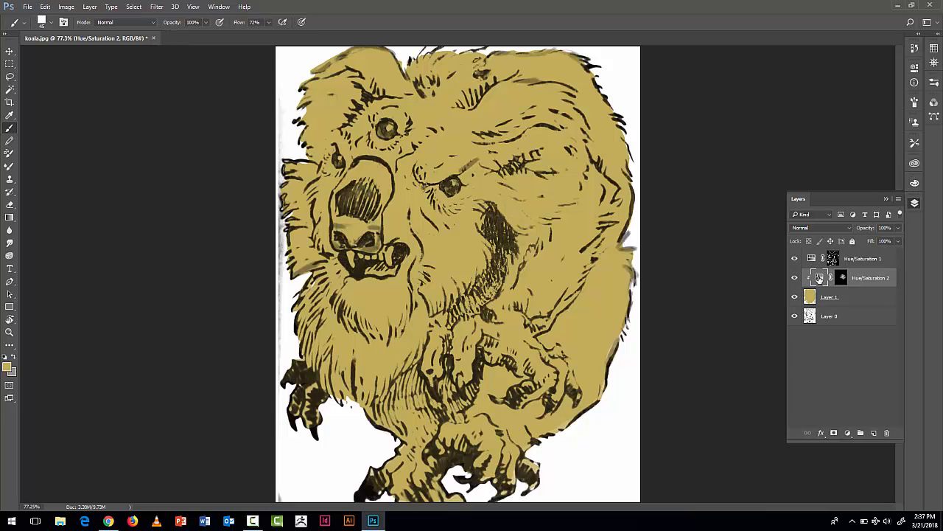
double_click(820, 278)
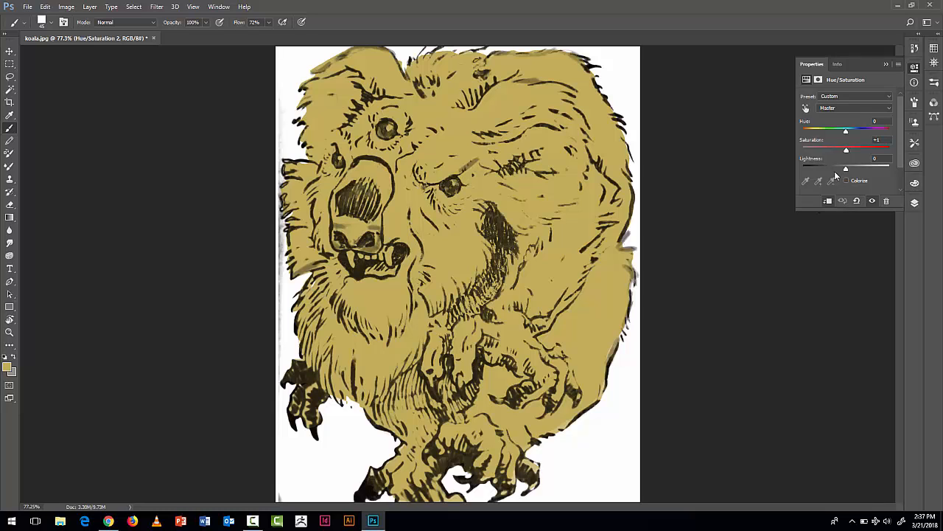
drag(834, 171, 822, 174)
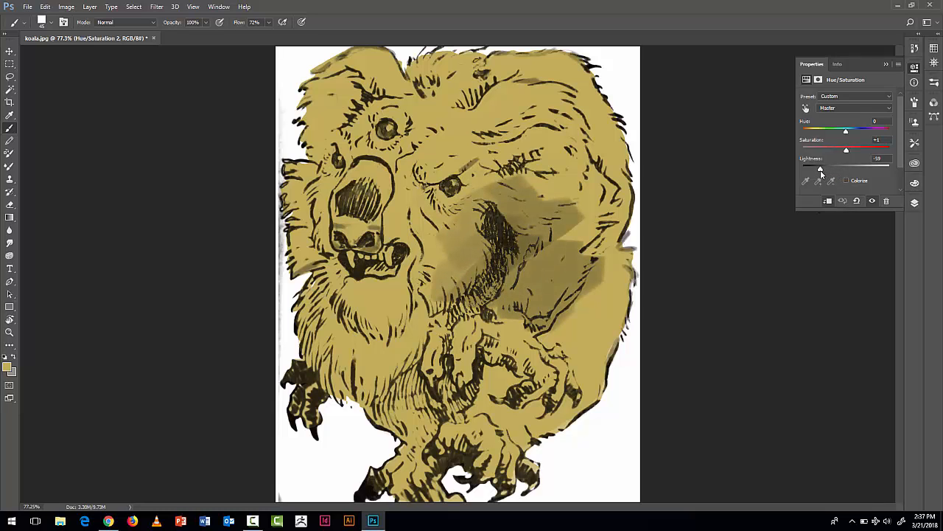
drag(846, 133, 869, 134)
drag(846, 150, 864, 151)
drag(851, 135, 841, 137)
click(887, 64)
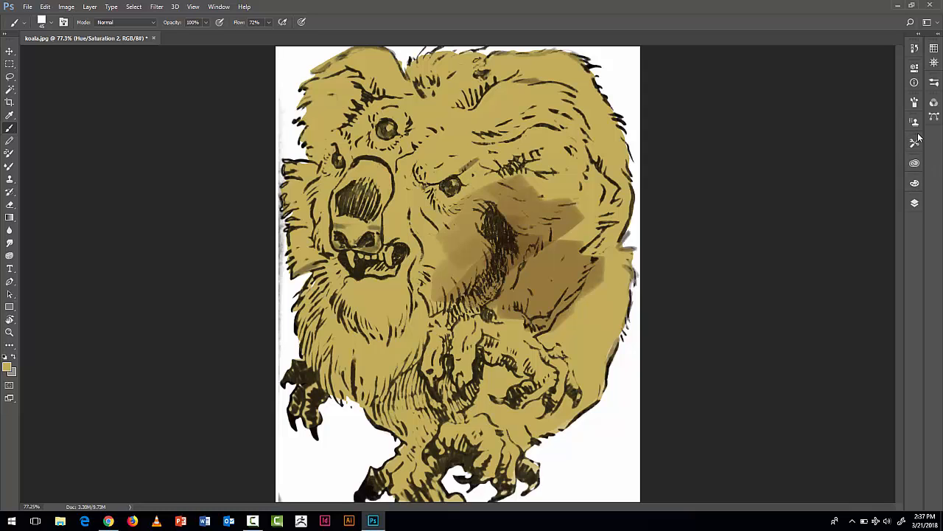
click(914, 204)
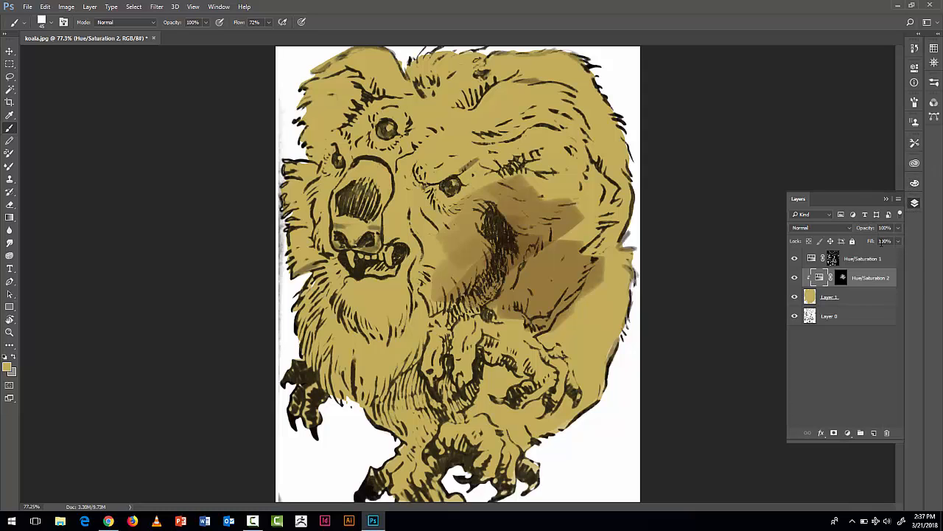
- Paint white on the Hue/Saturation 2 mask to deepen the shadow patch on the upper cheek
click(842, 277)
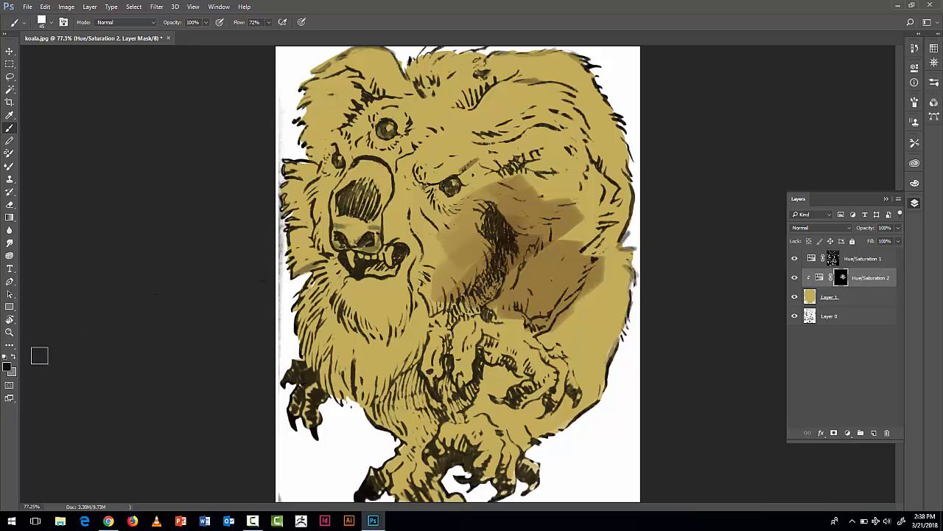
click(13, 357)
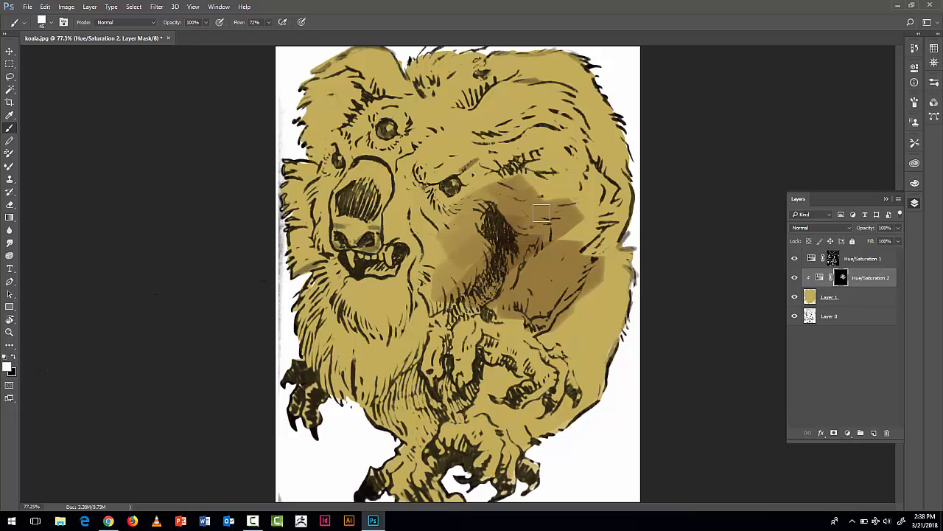
mouse_move(498, 184)
mouse_down()
mouse_move(510, 211)
mouse_move(552, 214)
mouse_move(564, 243)
mouse_move(570, 228)
mouse_up()
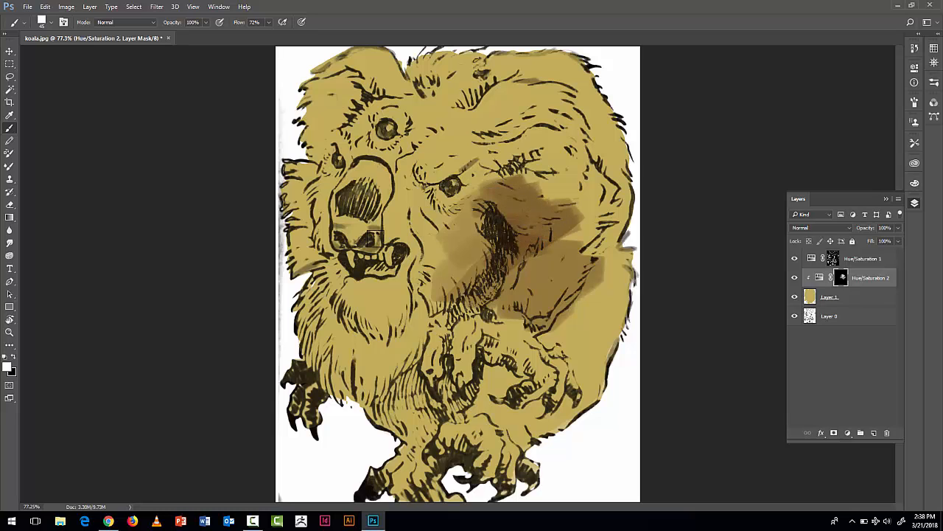
- Paint out the test shadow patches on the cheek and shoulder with a larger black brush on the mask
click(13, 356)
key(bracketright)
key(bracketright)
key(bracketright)
mouse_move(516, 189)
mouse_down()
mouse_move(558, 206)
mouse_move(507, 239)
mouse_move(483, 274)
mouse_move(576, 270)
mouse_move(546, 324)
mouse_move(560, 293)
mouse_move(528, 288)
mouse_move(568, 234)
mouse_move(562, 202)
mouse_move(480, 219)
mouse_move(504, 185)
mouse_move(575, 197)
mouse_move(542, 235)
mouse_move(536, 268)
mouse_move(502, 266)
mouse_move(485, 242)
mouse_move(512, 202)
mouse_move(495, 197)
mouse_move(433, 231)
mouse_move(448, 297)
mouse_move(586, 257)
mouse_move(561, 286)
mouse_move(553, 329)
mouse_move(537, 329)
mouse_move(558, 202)
mouse_move(460, 215)
mouse_move(519, 179)
mouse_move(473, 233)
mouse_move(527, 246)
mouse_move(598, 240)
mouse_move(518, 332)
mouse_move(446, 294)
mouse_move(505, 184)
mouse_move(535, 179)
mouse_move(494, 218)
mouse_up()
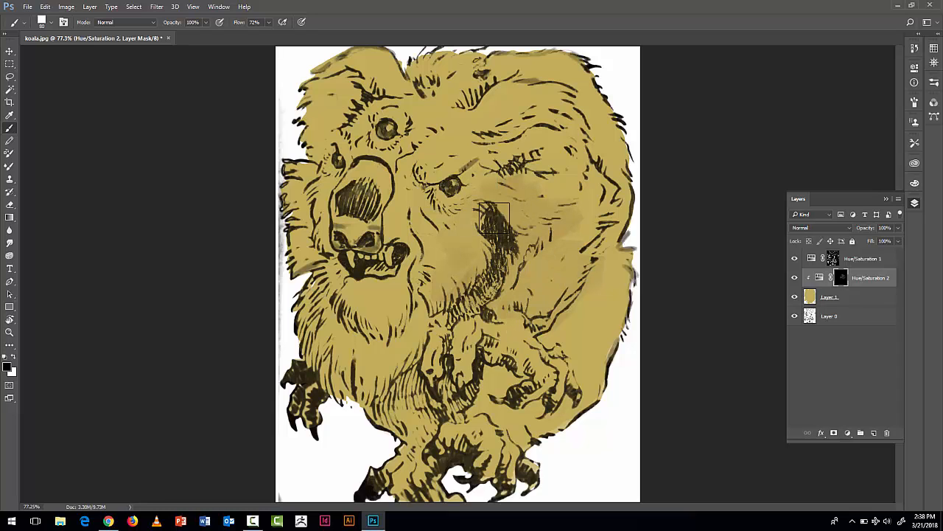
- Paint shadow around the angry eye and over the nose in white on the mask with a 45 px brush
click(14, 357)
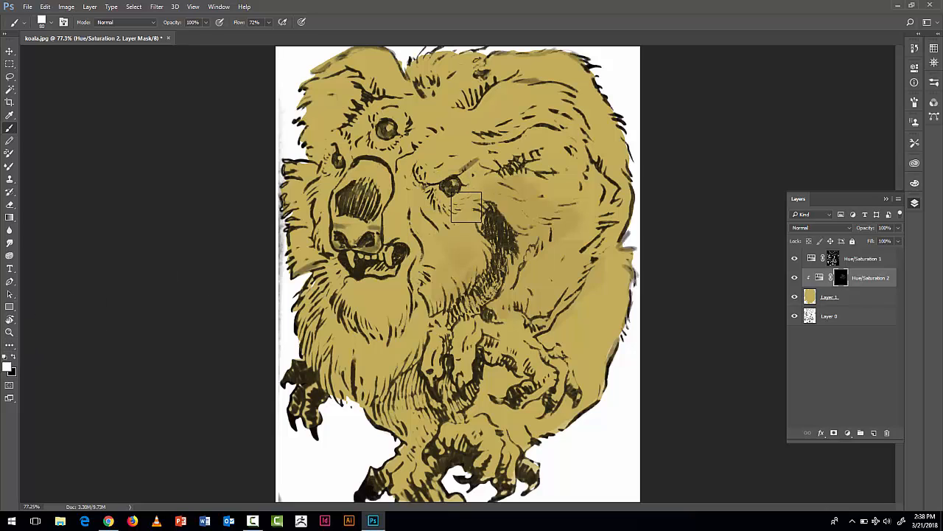
key(bracketleft)
key(bracketleft)
mouse_move(441, 192)
mouse_down()
mouse_move(468, 196)
mouse_move(482, 166)
mouse_move(463, 177)
mouse_move(463, 159)
mouse_move(414, 169)
mouse_move(476, 167)
mouse_up()
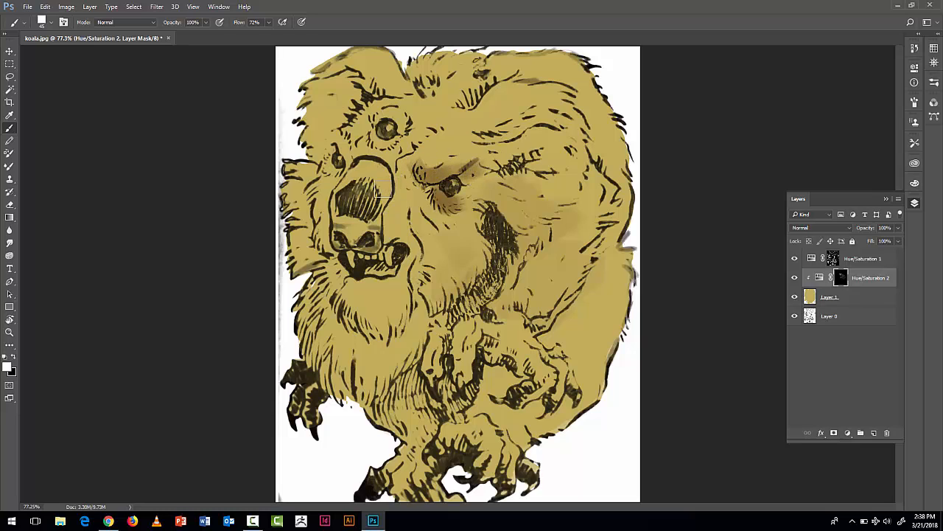
mouse_move(383, 194)
mouse_down()
mouse_move(354, 171)
mouse_move(340, 210)
mouse_move(348, 236)
mouse_move(380, 216)
mouse_move(362, 207)
mouse_move(372, 185)
mouse_move(360, 183)
mouse_move(362, 171)
mouse_move(338, 197)
mouse_move(341, 234)
mouse_move(362, 221)
mouse_move(363, 241)
mouse_move(387, 204)
mouse_move(381, 169)
mouse_move(368, 171)
mouse_up()
- Paint finer shadows with a 15 px brush below the eye, in the chin fur, beside the muzzle and along the brow
key(bracketleft)
key(bracketleft)
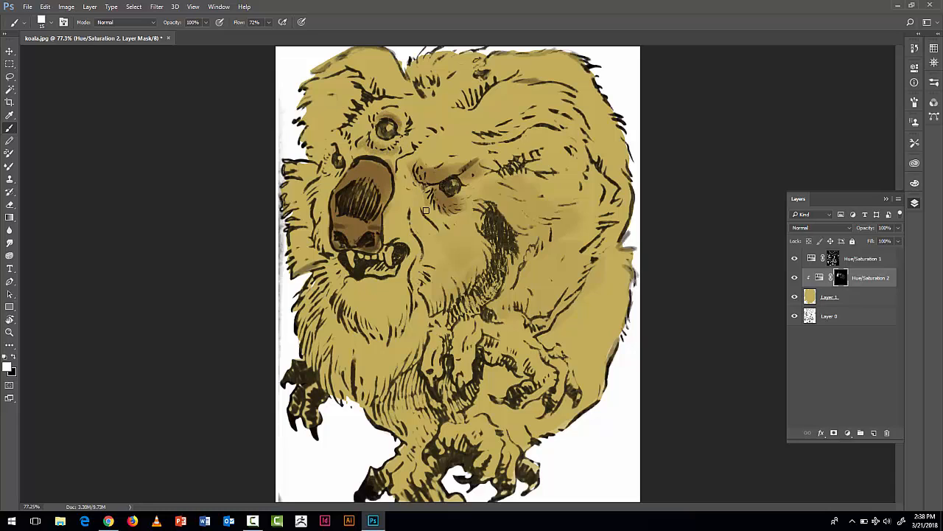
mouse_move(429, 191)
mouse_down()
mouse_move(460, 223)
mouse_move(500, 215)
mouse_move(510, 236)
mouse_move(497, 262)
mouse_up()
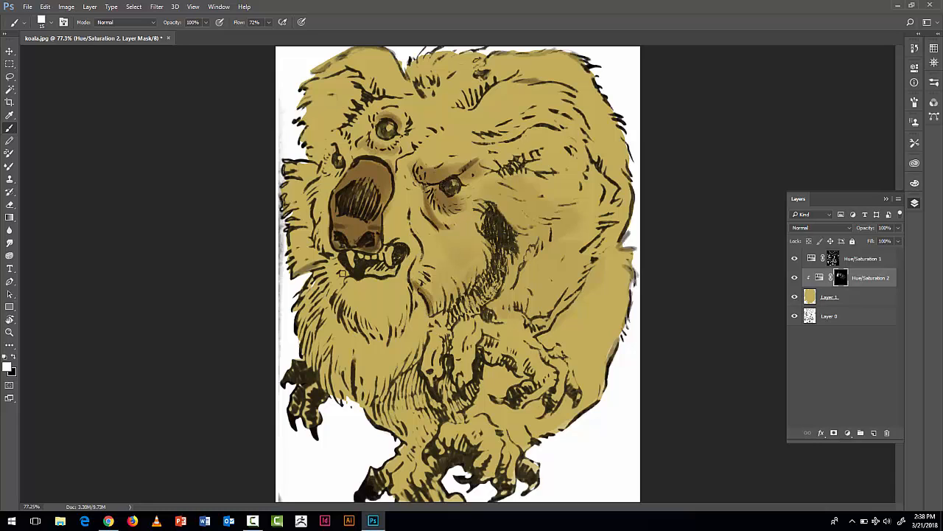
drag(330, 275, 349, 329)
drag(320, 227, 330, 251)
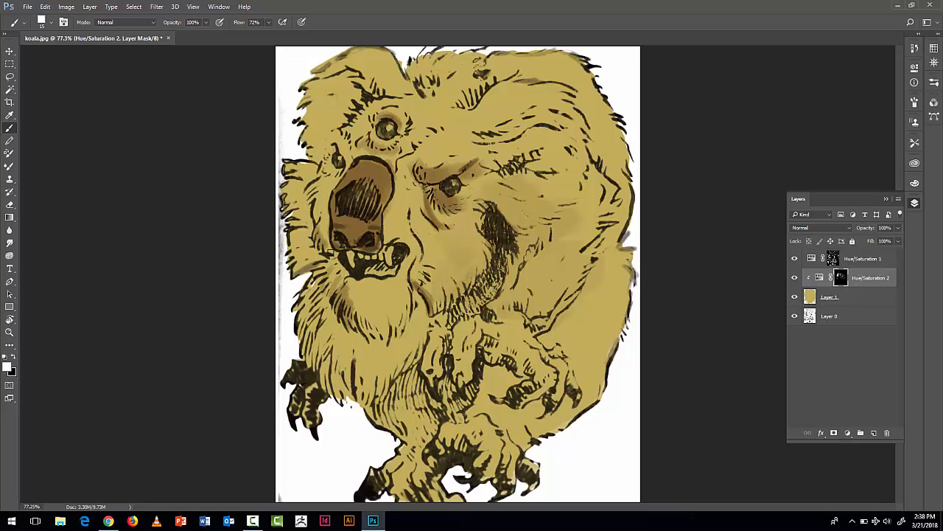
drag(329, 175, 337, 176)
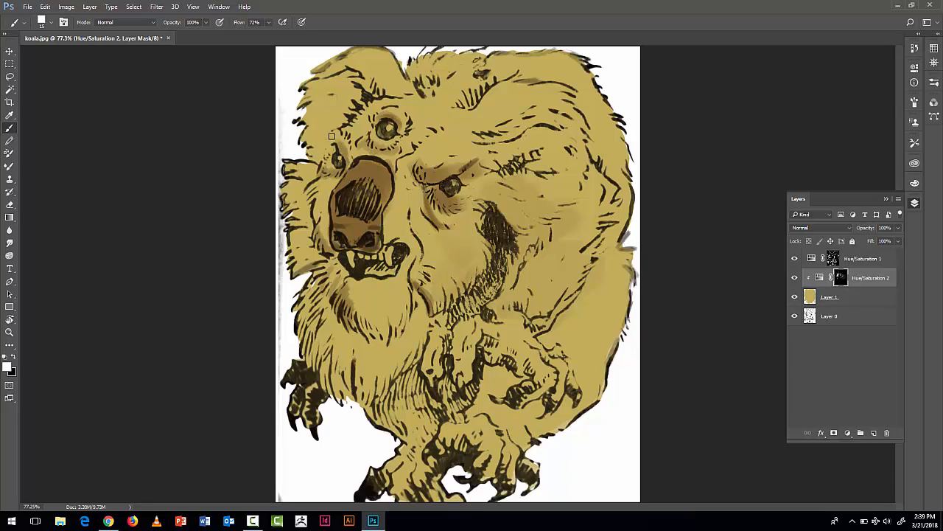
mouse_move(435, 179)
mouse_down()
mouse_move(480, 153)
mouse_move(438, 178)
mouse_move(468, 156)
mouse_up()
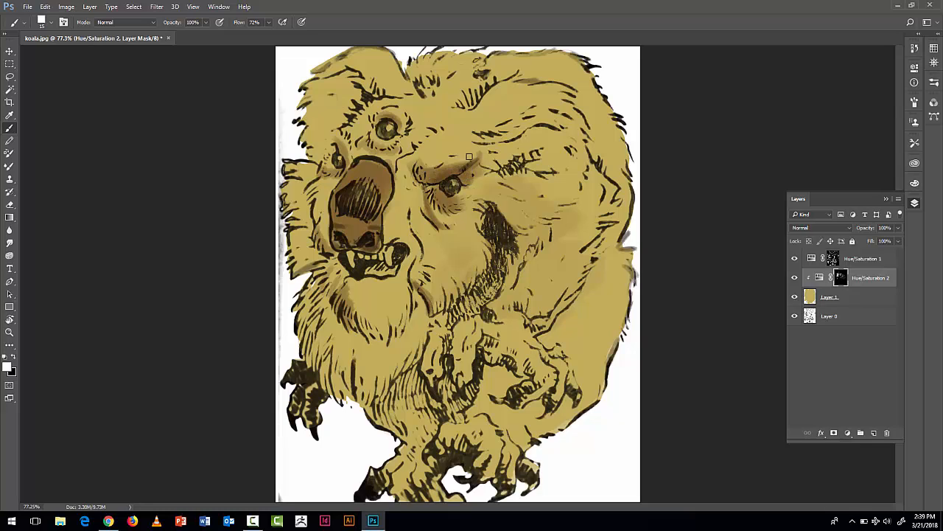
- Paint shadows inside both ears, along the lower cheek and over the fur behind the muzzle on the mask
drag(361, 78, 398, 90)
mouse_move(484, 140)
mouse_down()
mouse_move(505, 137)
mouse_move(487, 116)
mouse_move(468, 121)
mouse_move(503, 85)
mouse_up()
mouse_move(433, 294)
mouse_down()
mouse_move(435, 302)
mouse_move(479, 270)
mouse_up()
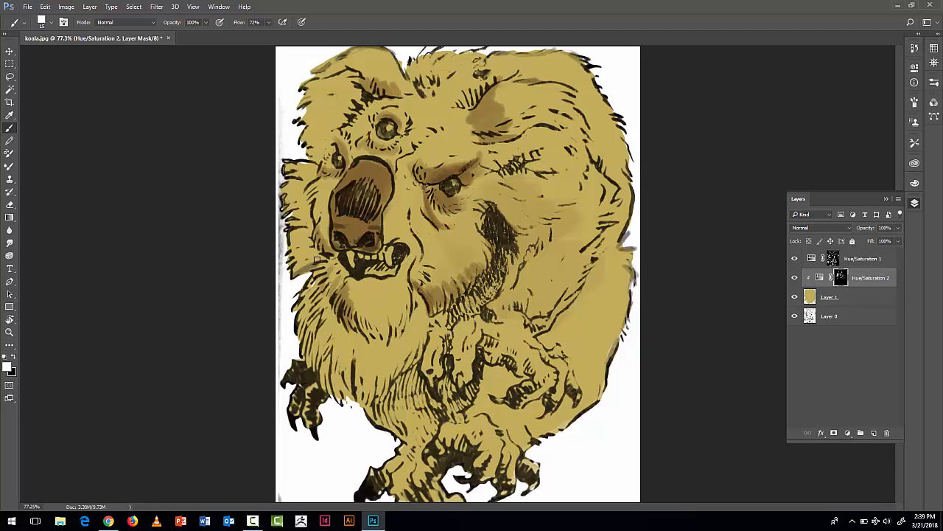
mouse_move(317, 259)
mouse_down()
mouse_move(291, 256)
mouse_move(300, 242)
mouse_move(286, 225)
mouse_move(298, 207)
mouse_up()
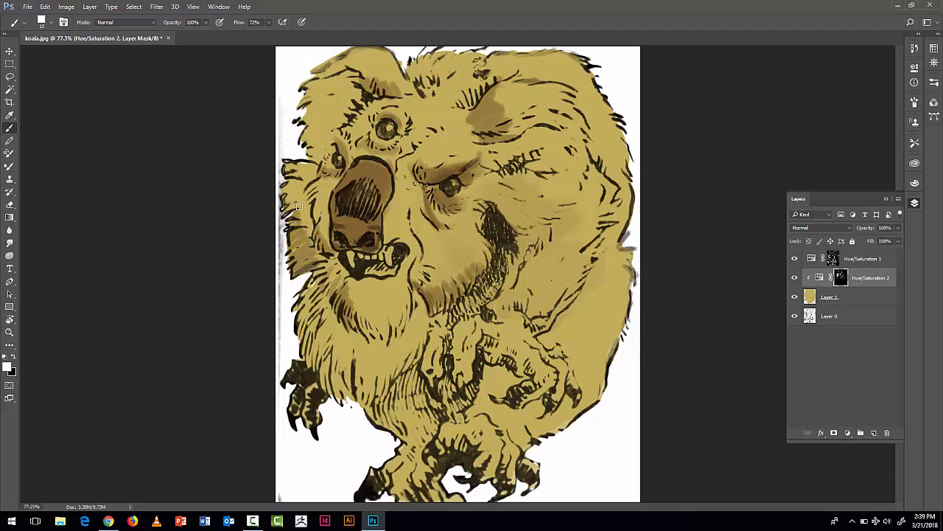